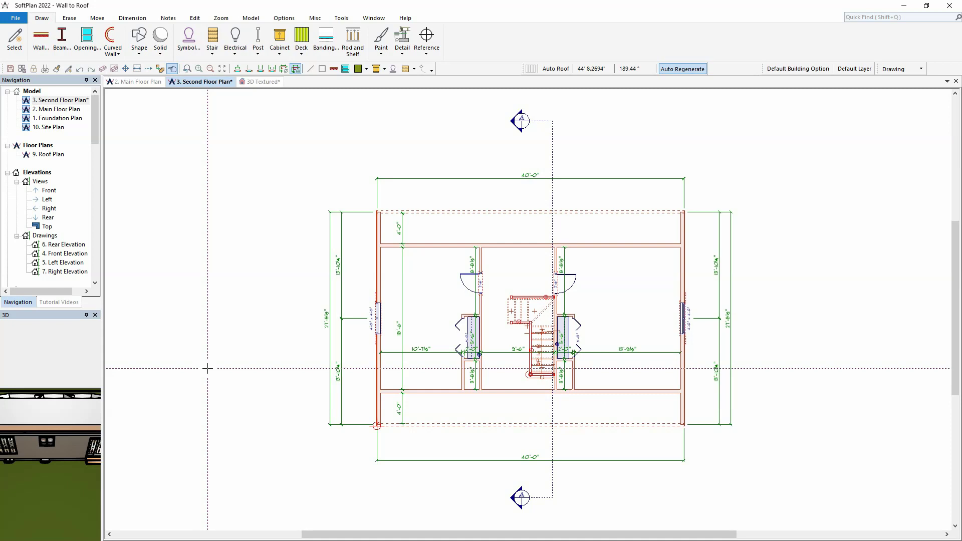
Inspect the left wall's Top of Wall settings and close them without changes.
{"action": "left_click", "coordinate": [172, 69]}
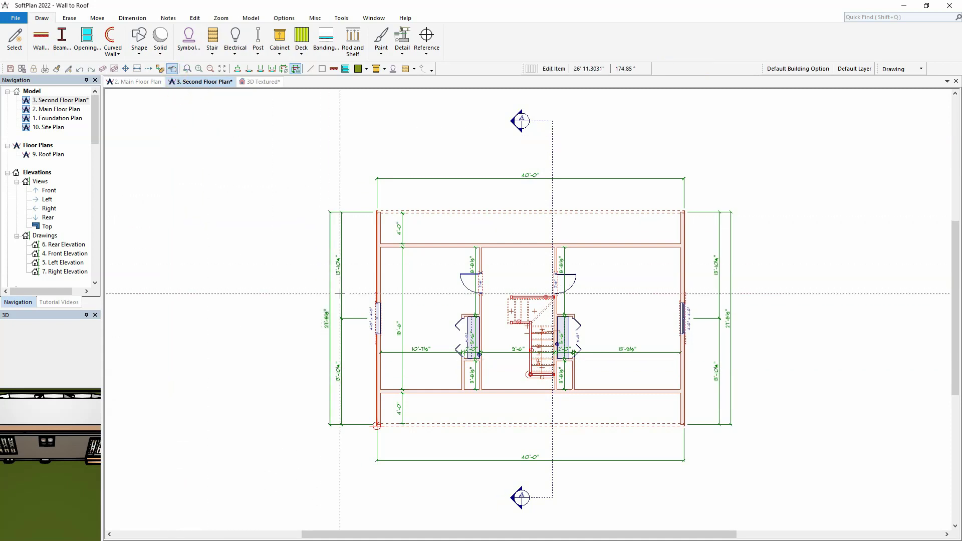
{"action": "right_click", "coordinate": [377, 274]}
{"action": "left_click", "coordinate": [398, 301]}
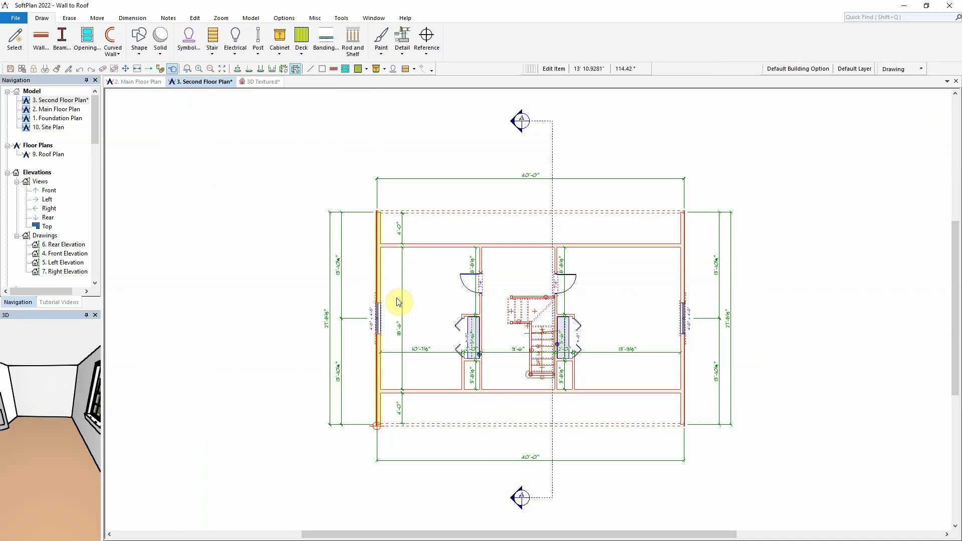
{"action": "left_click", "coordinate": [31, 100]}
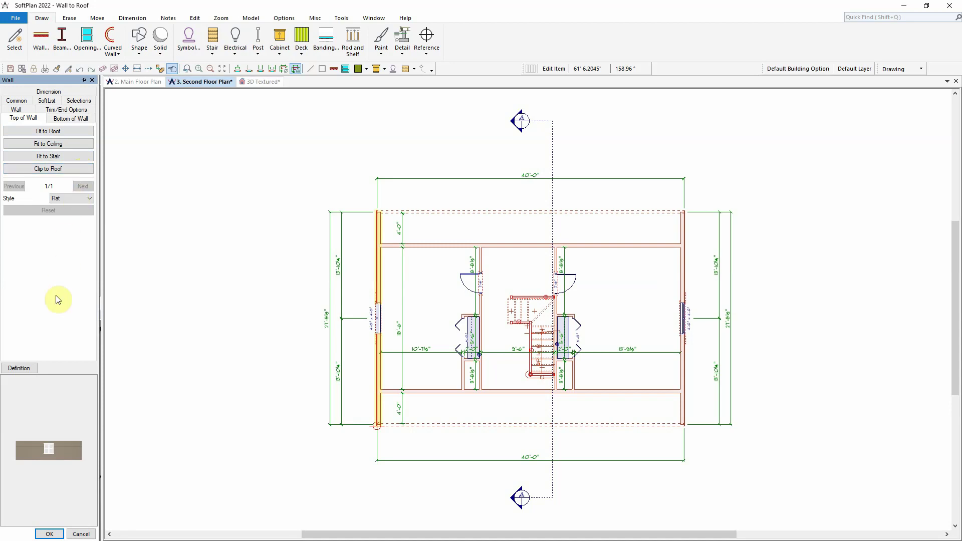
{"action": "left_click", "coordinate": [69, 536]}
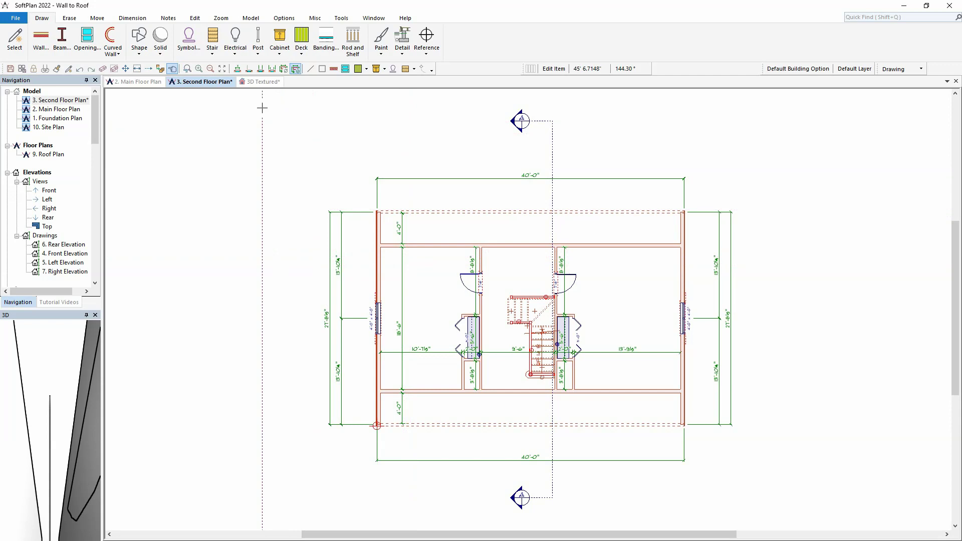
View the house in 3D Textured, then return to the Second Floor Plan in edit mode.
{"action": "left_click", "coordinate": [255, 82]}
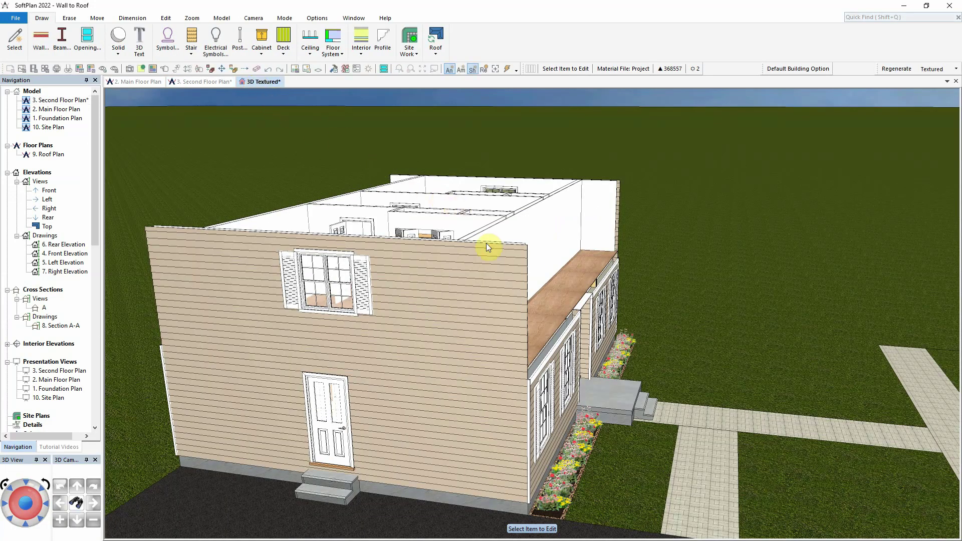
{"action": "left_click", "coordinate": [204, 82]}
{"action": "left_click", "coordinate": [175, 70]}
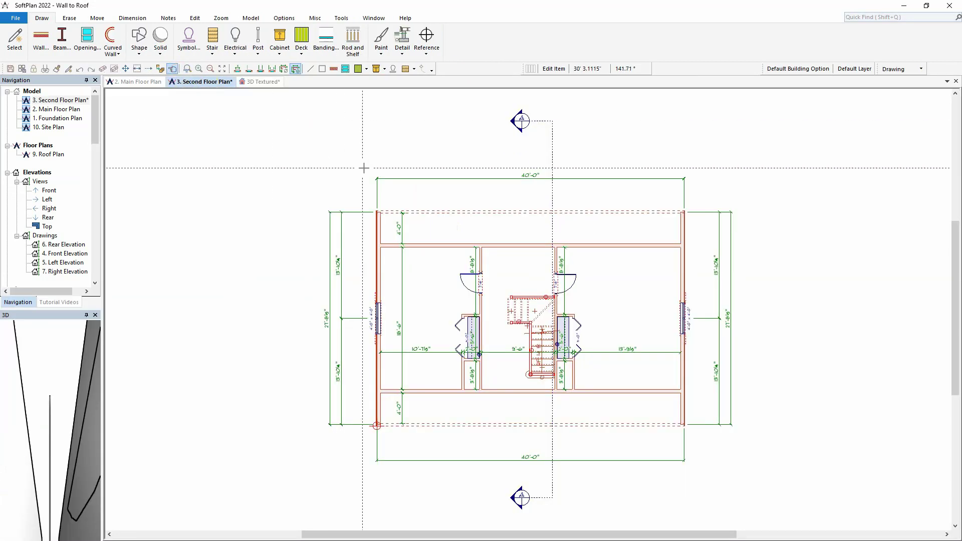
Check that the top and bottom plate walls are both 0'1.500" high.
{"action": "right_click", "coordinate": [443, 210]}
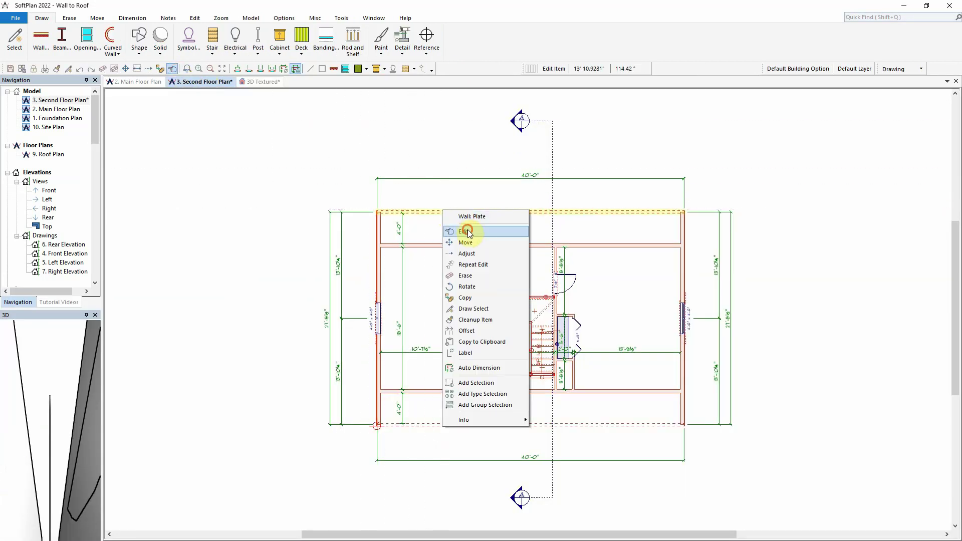
{"action": "left_click", "coordinate": [464, 231]}
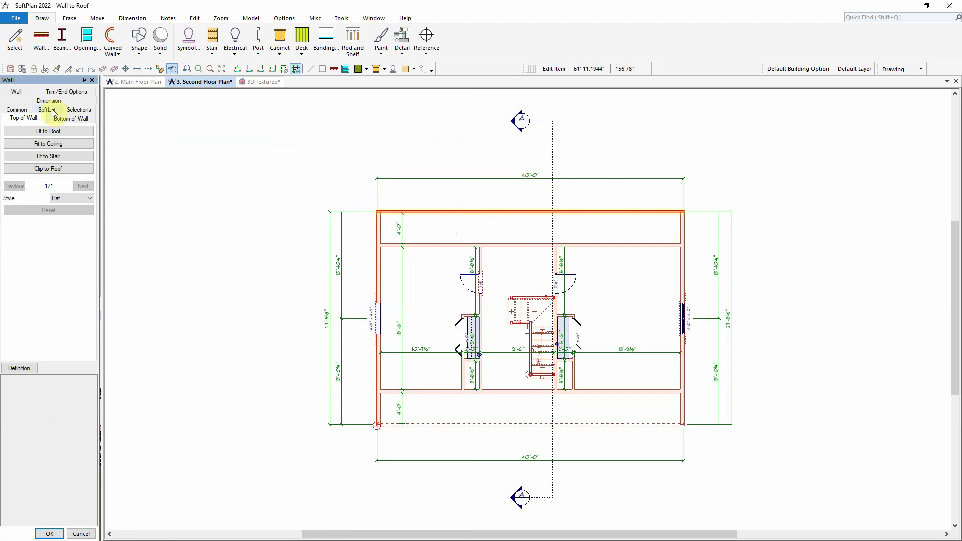
{"action": "left_click", "coordinate": [15, 92]}
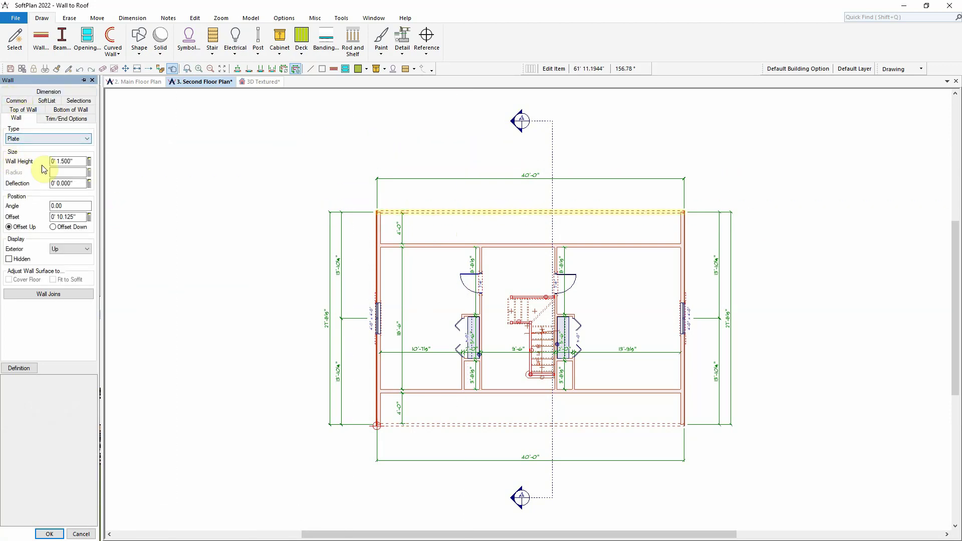
{"action": "left_click", "coordinate": [435, 425]}
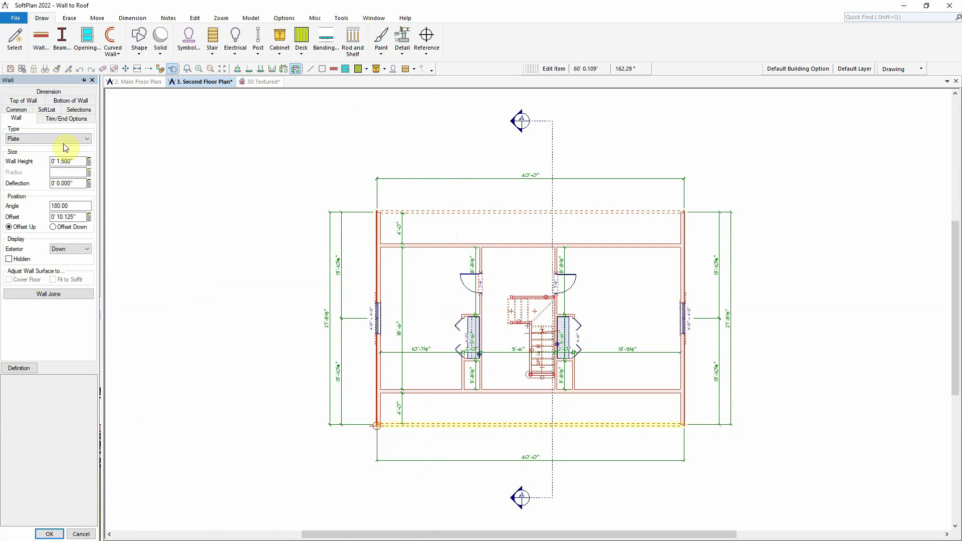
{"action": "left_click", "coordinate": [60, 160]}
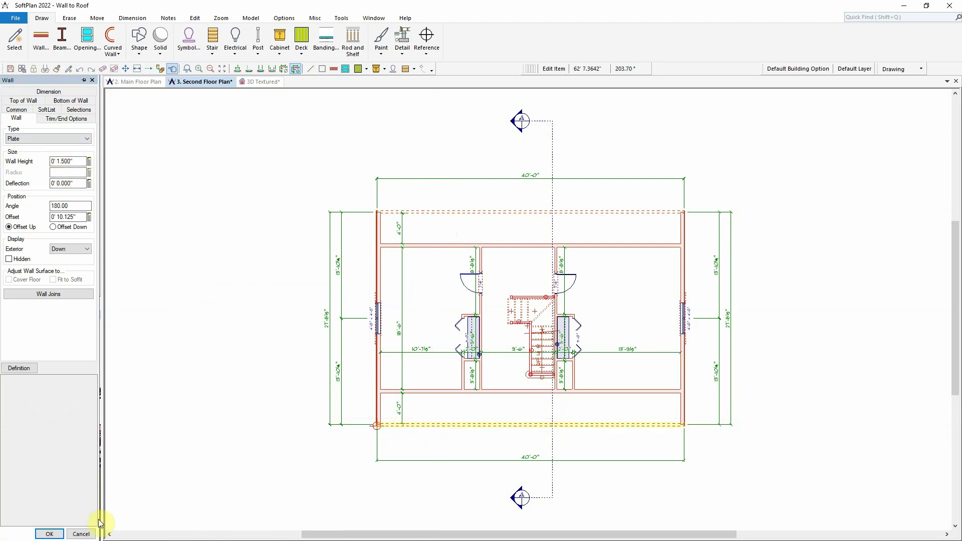
{"action": "left_click", "coordinate": [89, 534]}
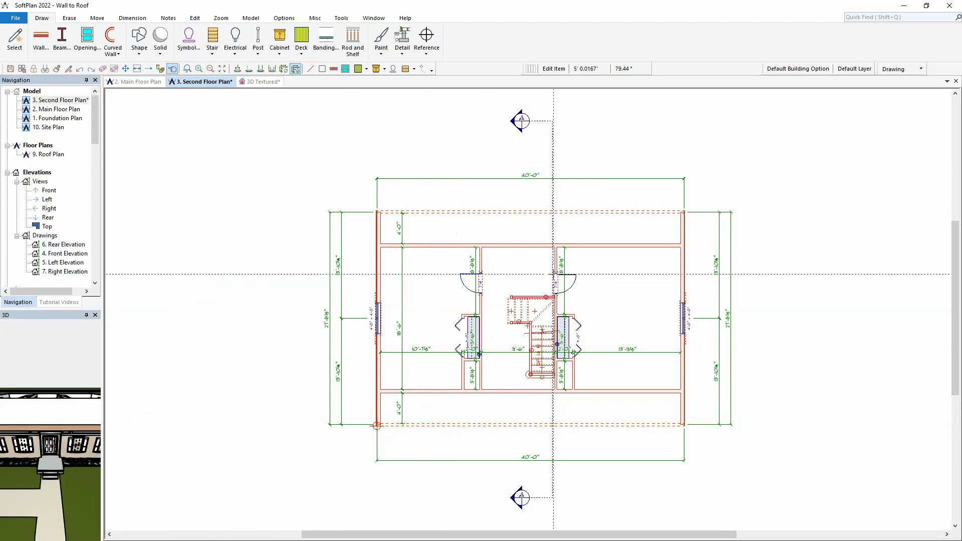
Switch the plan to the Roof view and auto-generate a roof over the second floor.
{"action": "left_click", "coordinate": [898, 69]}
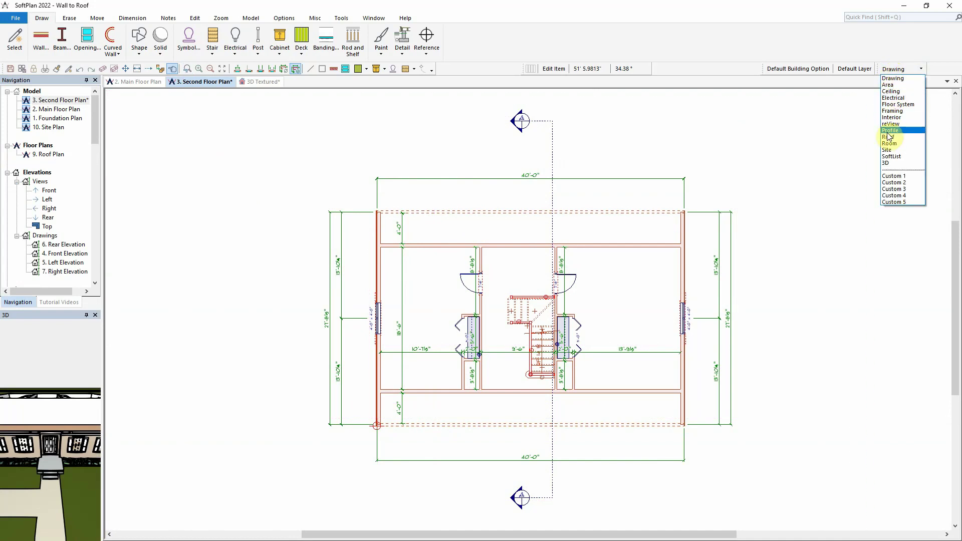
{"action": "left_click", "coordinate": [889, 137]}
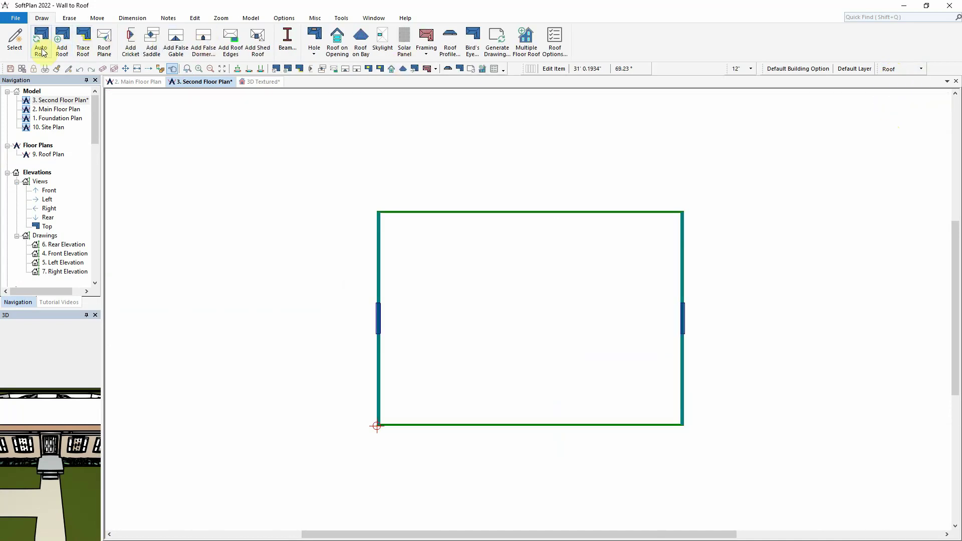
{"action": "left_click", "coordinate": [41, 39]}
Convert the roof's left and right hip ends to gables and view it in 3D.
{"action": "right_click", "coordinate": [394, 311]}
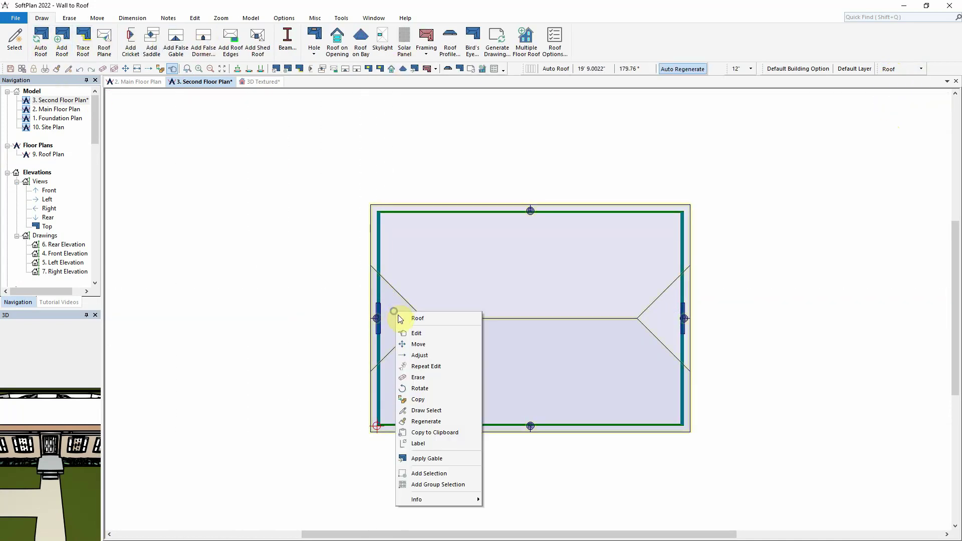
{"action": "left_click", "coordinate": [426, 459]}
{"action": "right_click", "coordinate": [670, 323]}
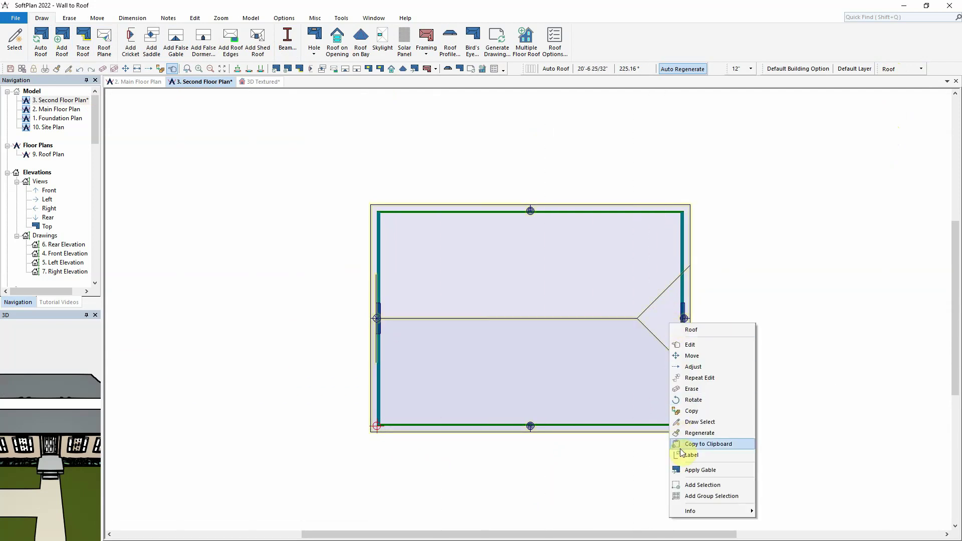
{"action": "left_click", "coordinate": [682, 470]}
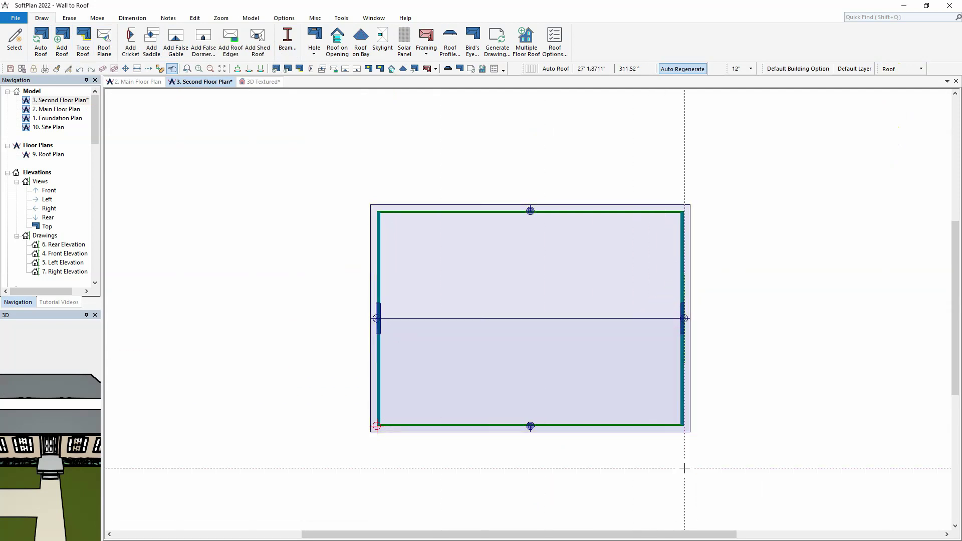
{"action": "left_click", "coordinate": [251, 81]}
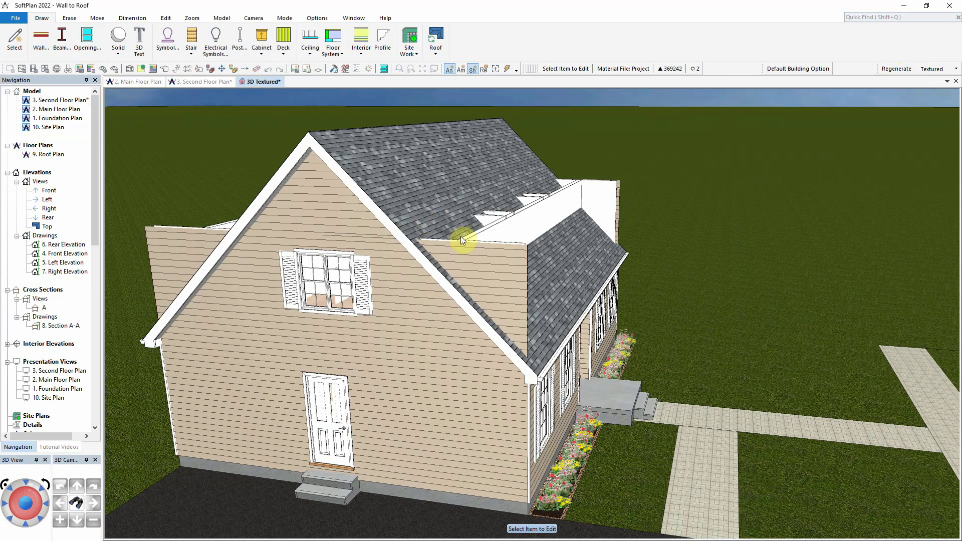
Set the near gable-end siding wall's top to Fit to Roof.
{"action": "right_click", "coordinate": [486, 261]}
{"action": "left_click", "coordinate": [507, 283]}
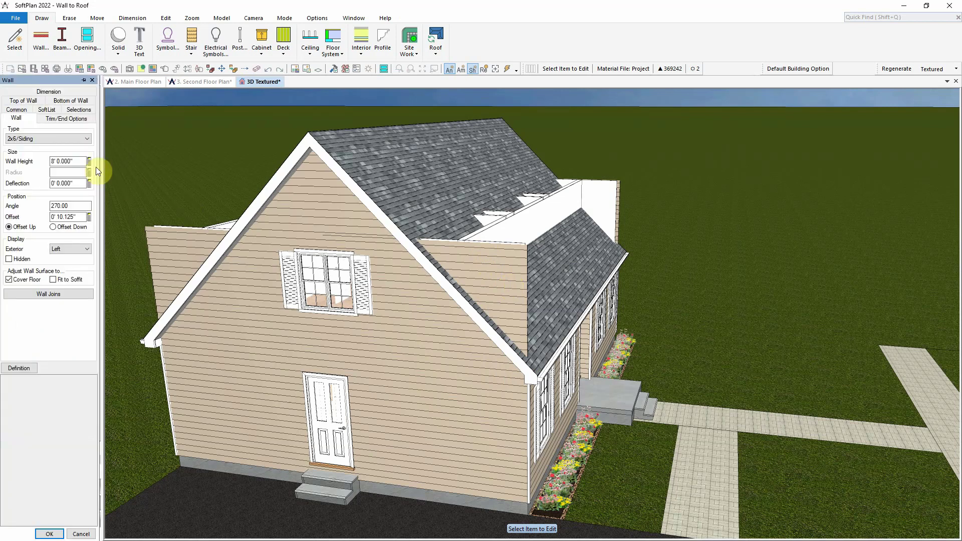
{"action": "left_click", "coordinate": [38, 102]}
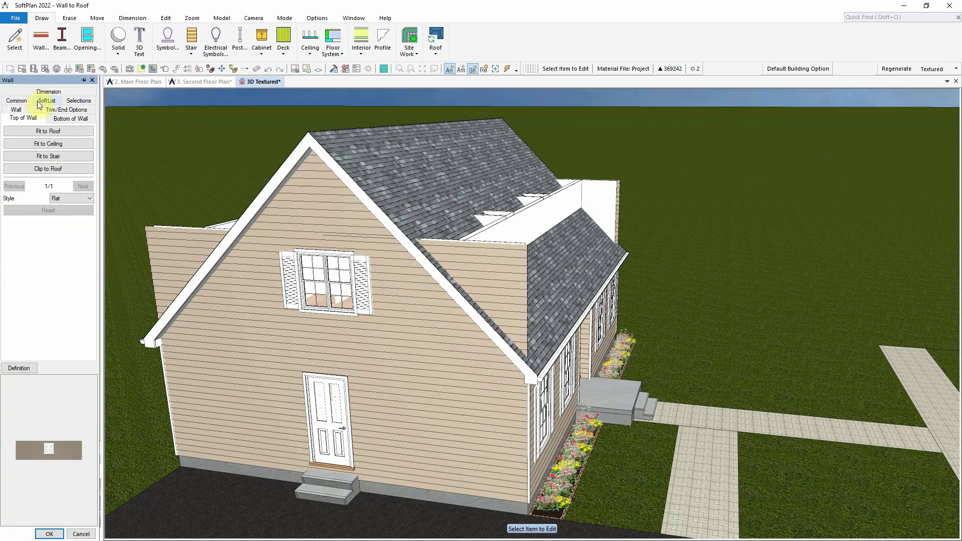
{"action": "left_click", "coordinate": [41, 131]}
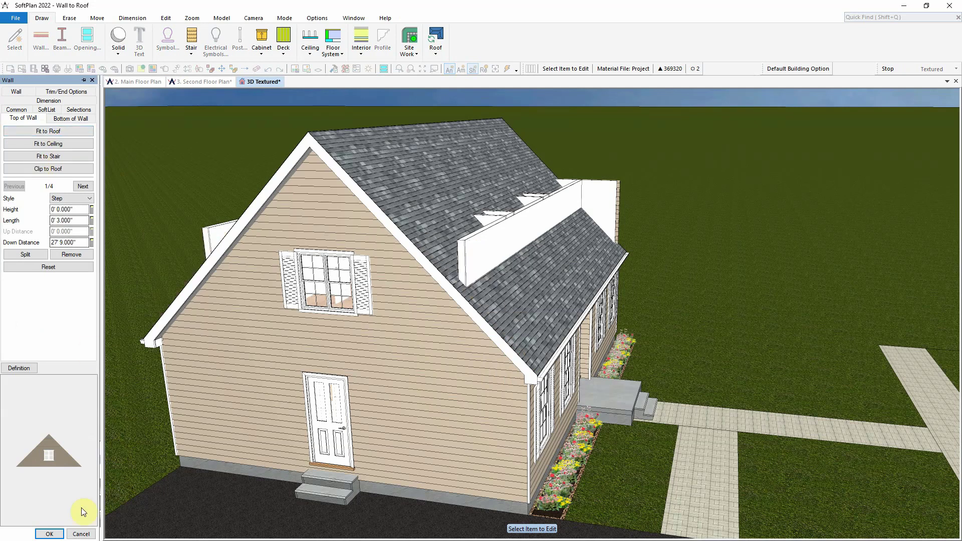
{"action": "left_click", "coordinate": [48, 535]}
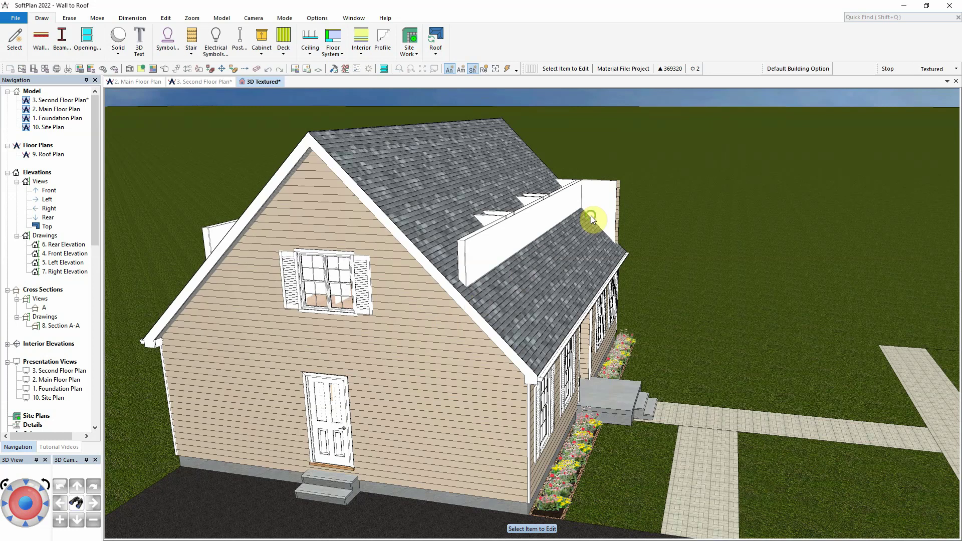
Set the opposite gable-end siding wall's top to Clip to Roof.
{"action": "left_click_drag", "start_coordinate": [591, 216], "coordinate": [521, 221]}
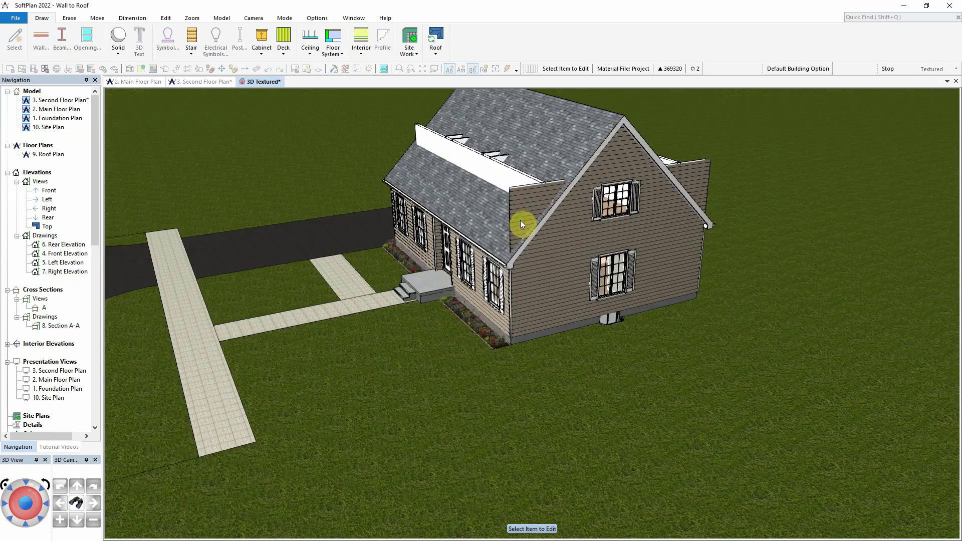
{"action": "right_click", "coordinate": [535, 223]}
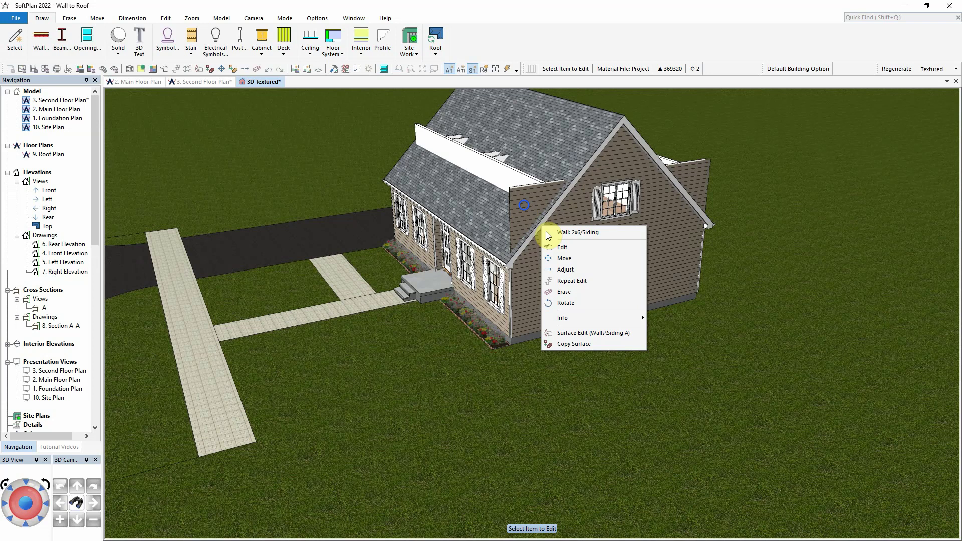
{"action": "left_click", "coordinate": [560, 247]}
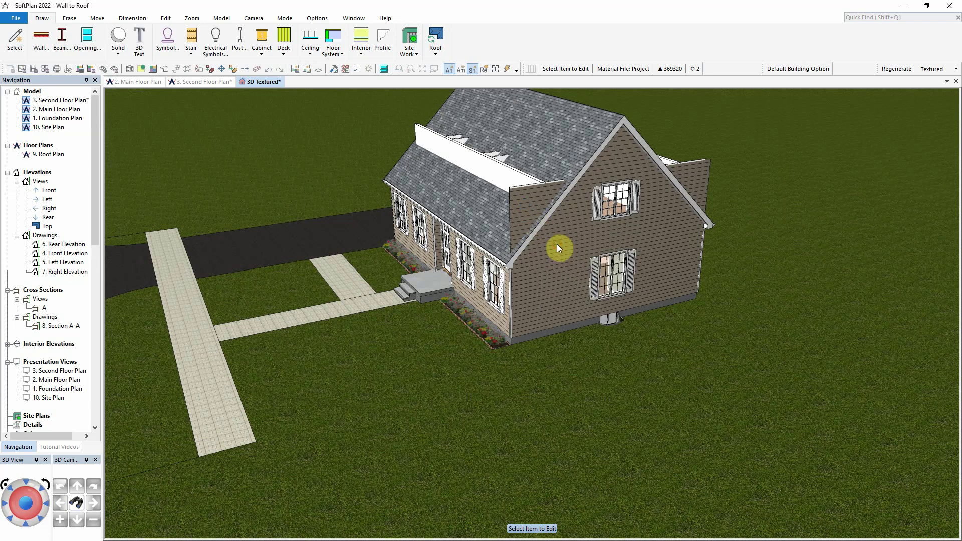
{"action": "left_click", "coordinate": [65, 168]}
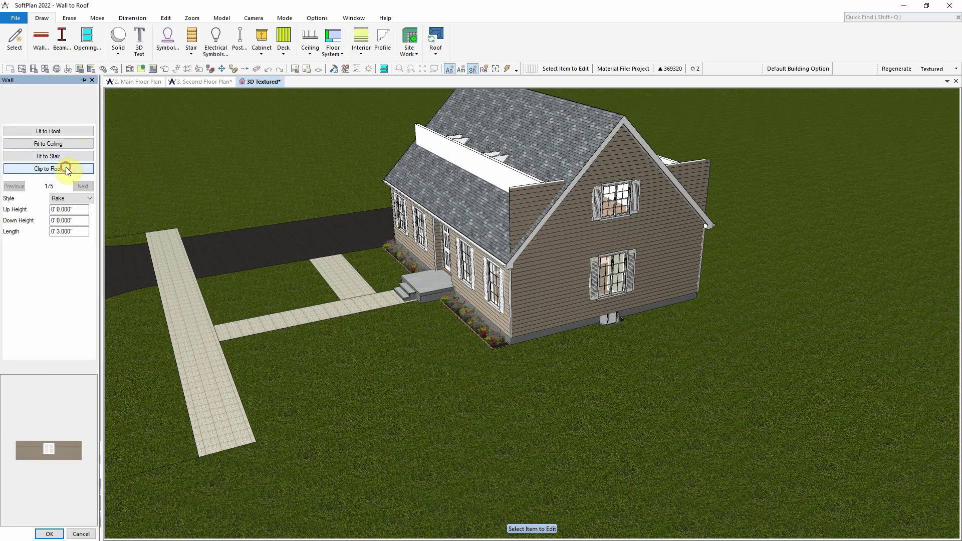
{"action": "left_click", "coordinate": [57, 534]}
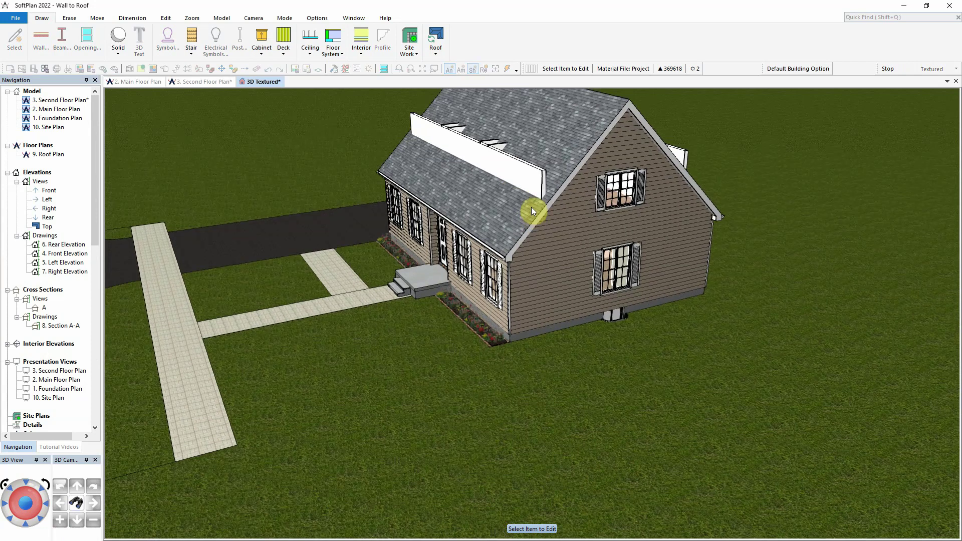
Give the gable roof edge Shake material with a transition board beneath it.
{"action": "left_click_drag", "start_coordinate": [531, 206], "coordinate": [526, 291]}
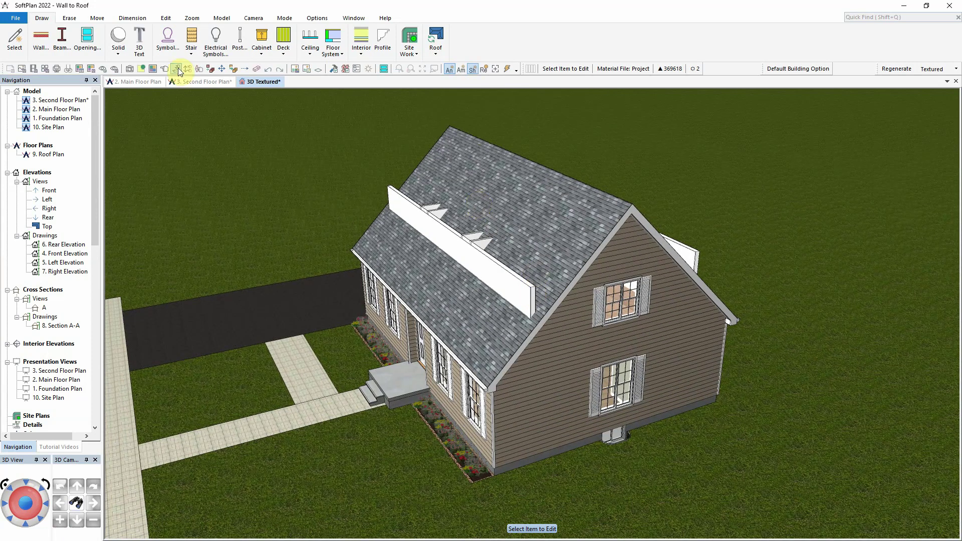
{"action": "left_click", "coordinate": [612, 236]}
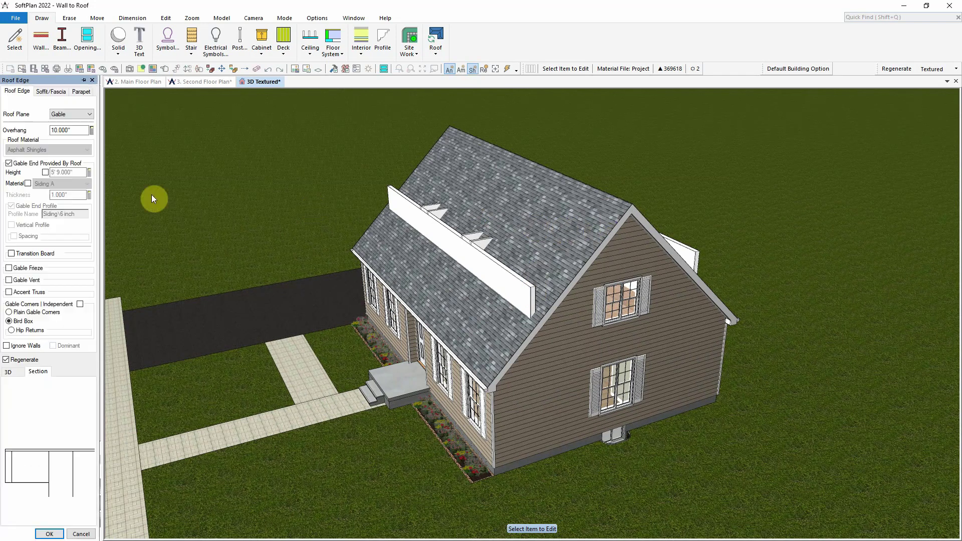
{"action": "left_click", "coordinate": [27, 184]}
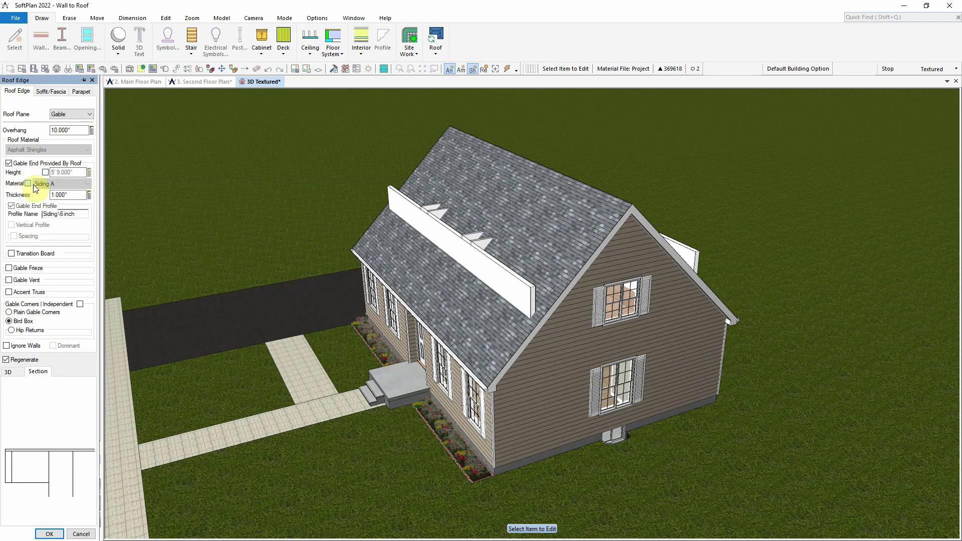
{"action": "left_click", "coordinate": [55, 184]}
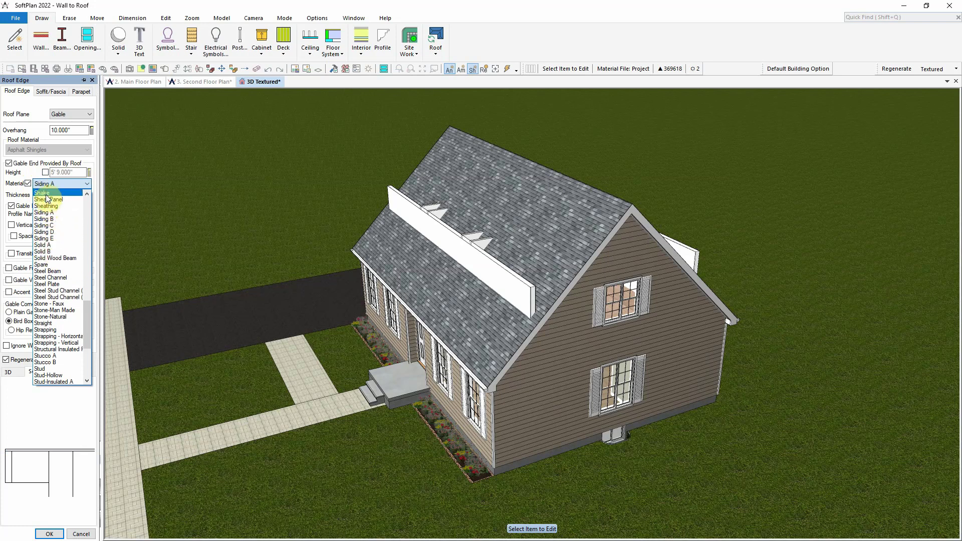
{"action": "left_click", "coordinate": [46, 194]}
{"action": "left_click", "coordinate": [12, 254]}
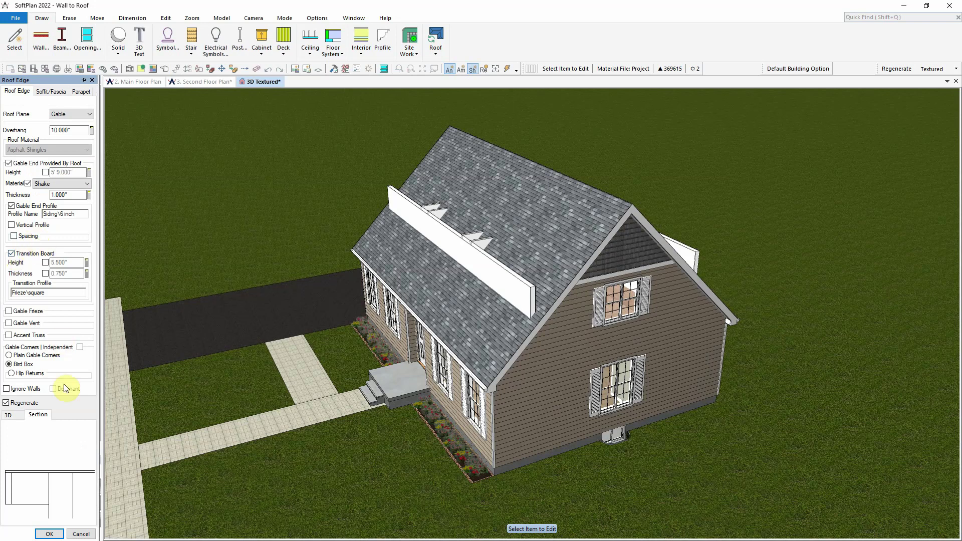
Apply the gable end settings and open the Shaded 3D Framing view.
{"action": "left_click", "coordinate": [49, 534]}
{"action": "scroll", "coordinate": [50, 381], "scroll_direction": "down", "scroll_amount": 10}
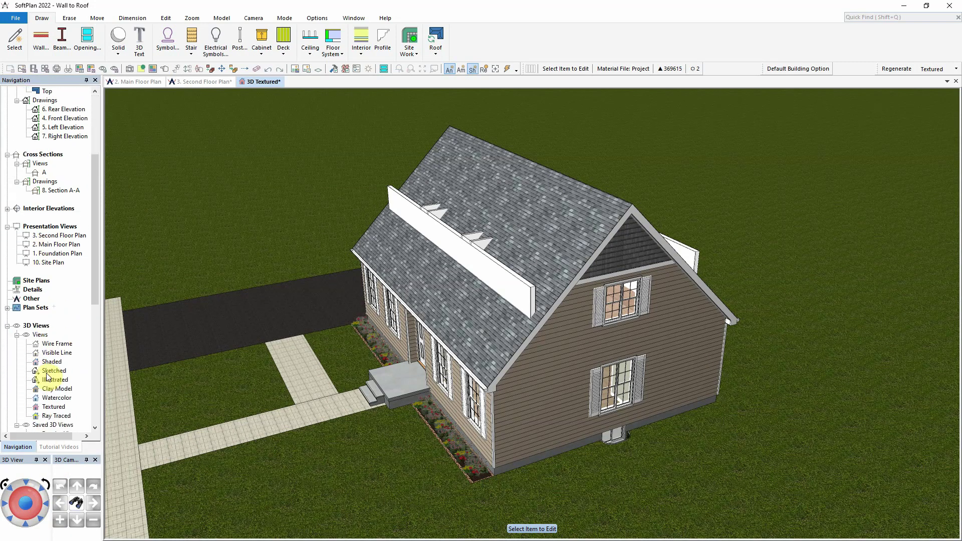
{"action": "left_click", "coordinate": [48, 366]}
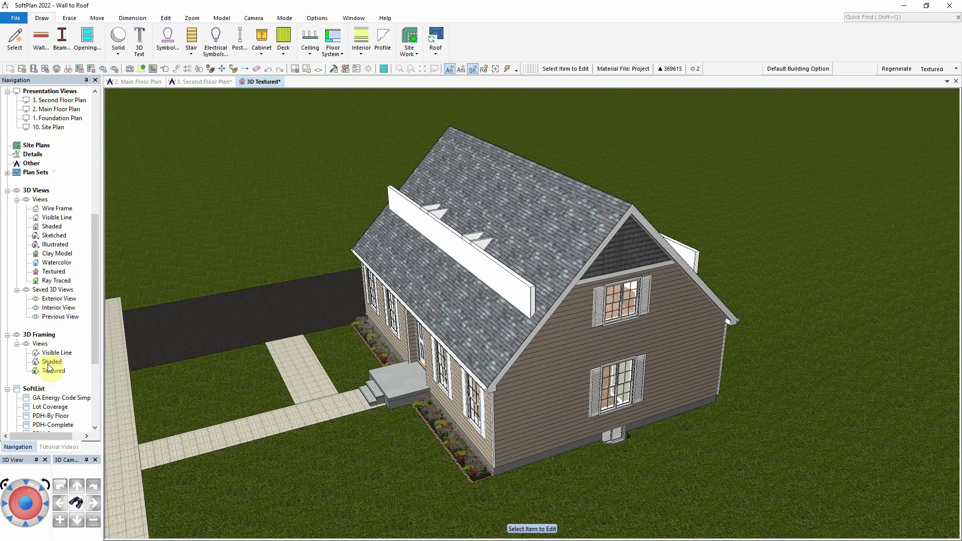
{"action": "double_click", "coordinate": [49, 365]}
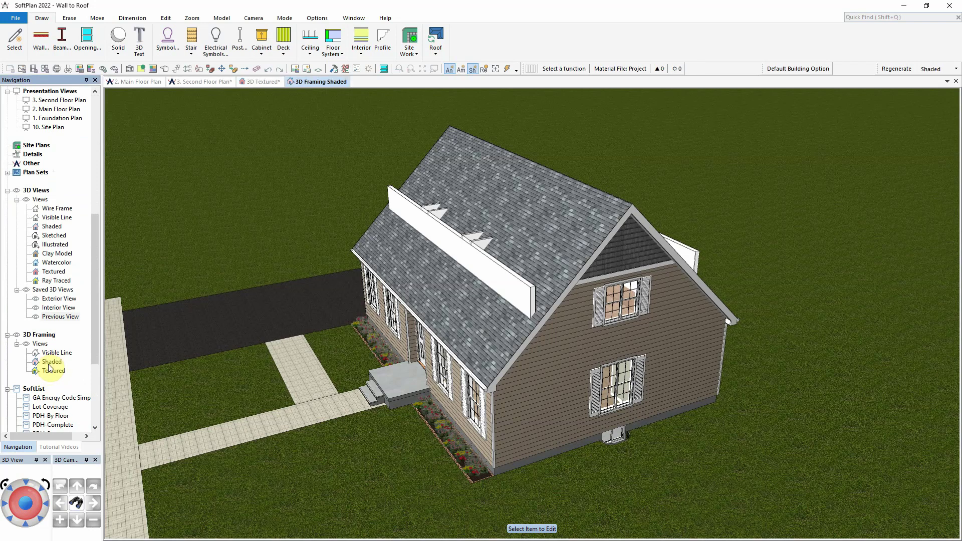
Inspect the gable-end wall framing in 3D, then return to the 3D Textured view.
{"action": "mouse_move", "coordinate": [423, 345]}
{"action": "left_mouse_down"}
{"action": "mouse_move", "coordinate": [457, 350]}
{"action": "mouse_move", "coordinate": [614, 315]}
{"action": "left_mouse_up"}
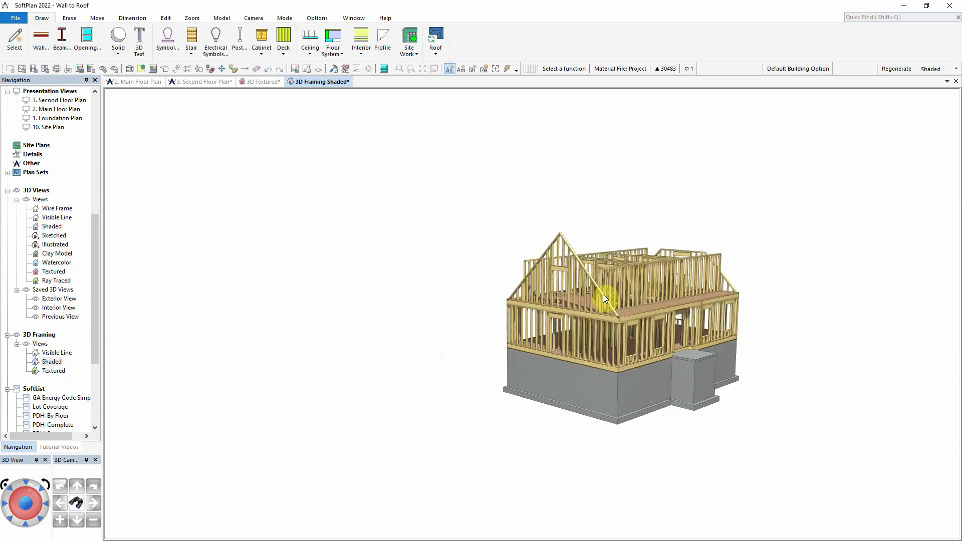
{"action": "scroll", "coordinate": [603, 294], "scroll_direction": "up", "scroll_amount": 5}
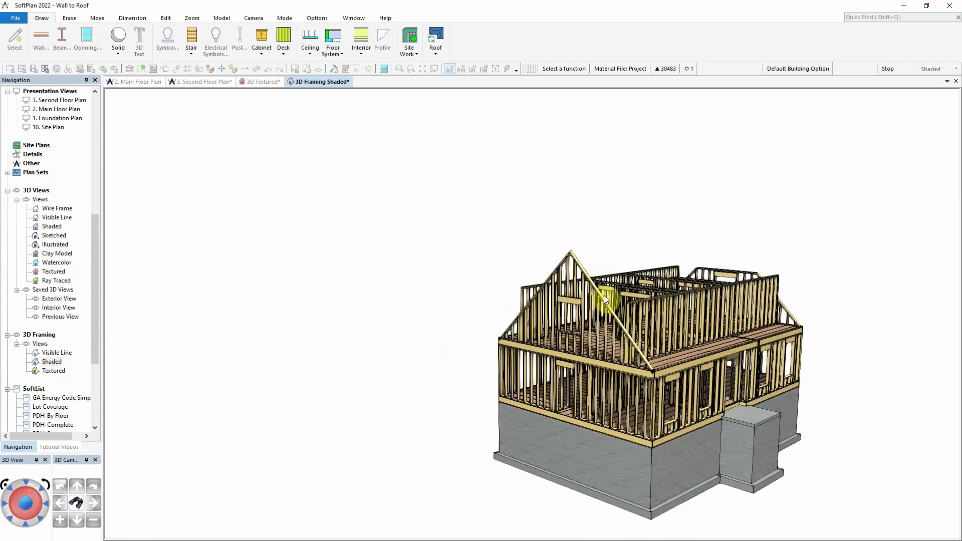
{"action": "left_click_drag", "start_coordinate": [646, 312], "coordinate": [597, 342]}
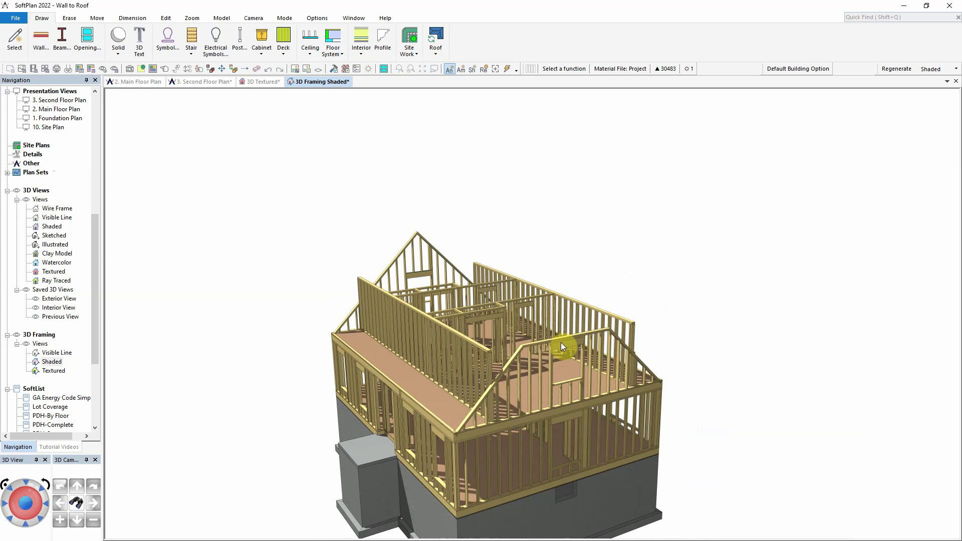
{"action": "left_click", "coordinate": [244, 85]}
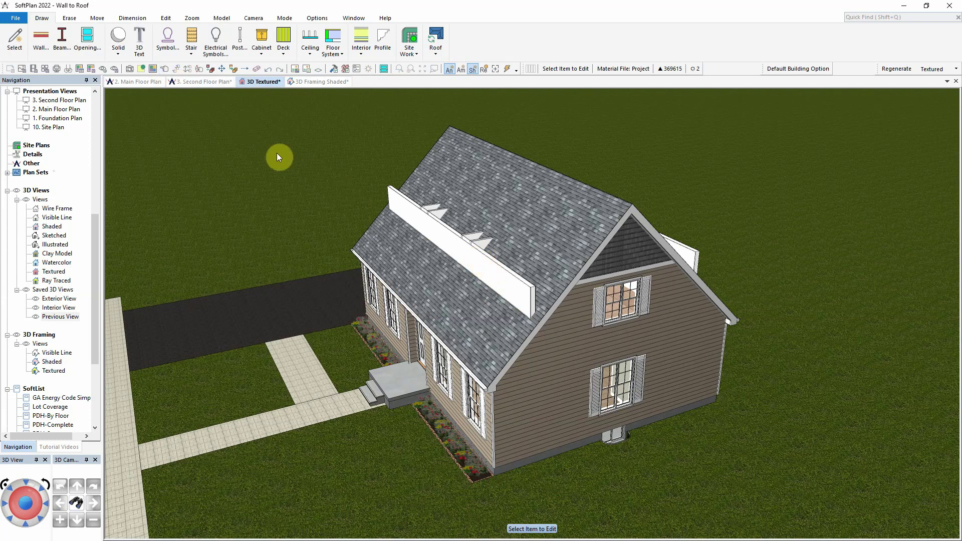
Fit both white walls rising above the roof ridge under the roof.
{"action": "left_click", "coordinate": [444, 246]}
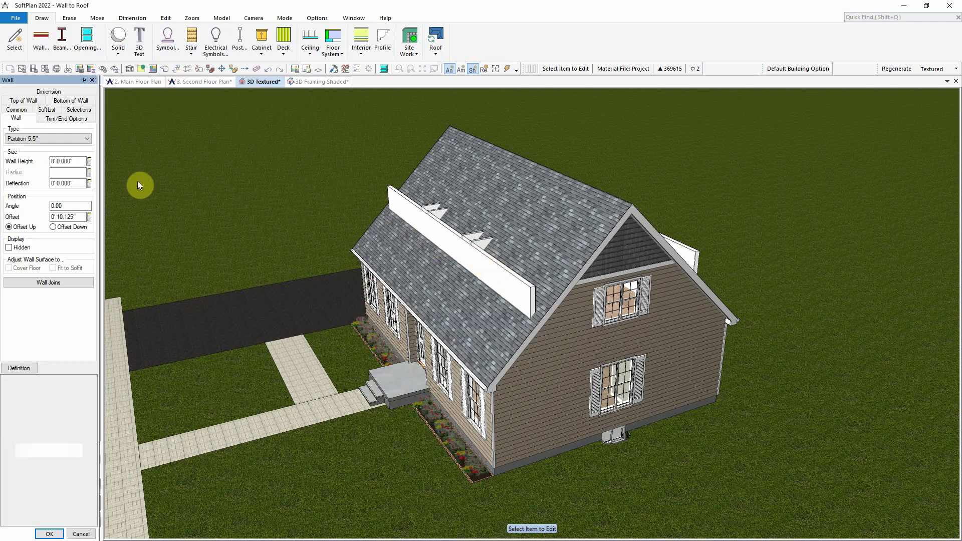
{"action": "left_click", "coordinate": [23, 101]}
{"action": "left_click", "coordinate": [40, 132]}
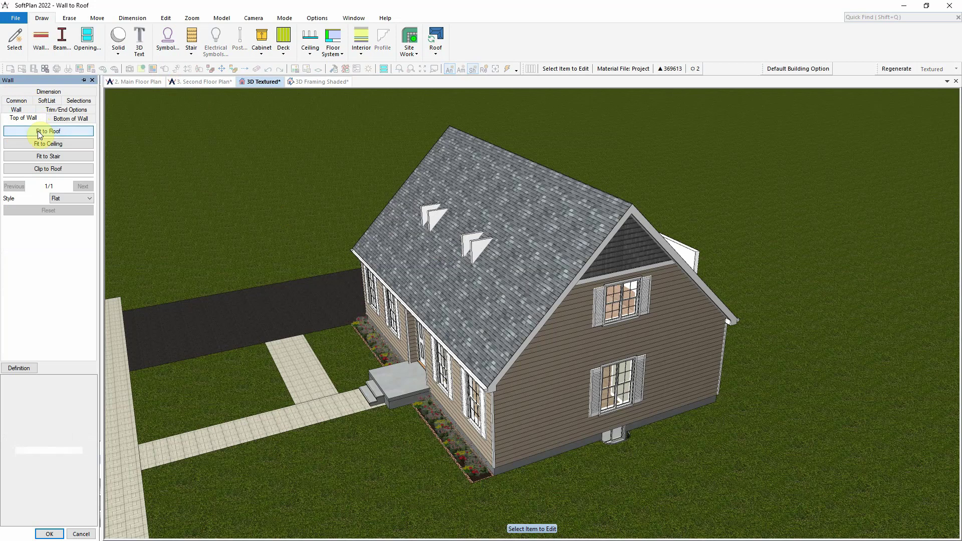
{"action": "left_click_drag", "start_coordinate": [281, 235], "coordinate": [380, 267]}
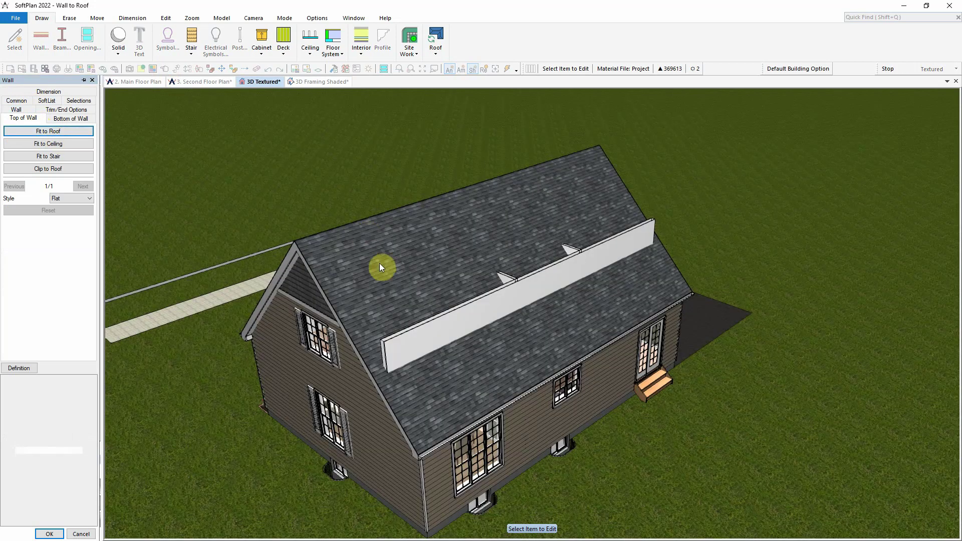
{"action": "left_click", "coordinate": [438, 326]}
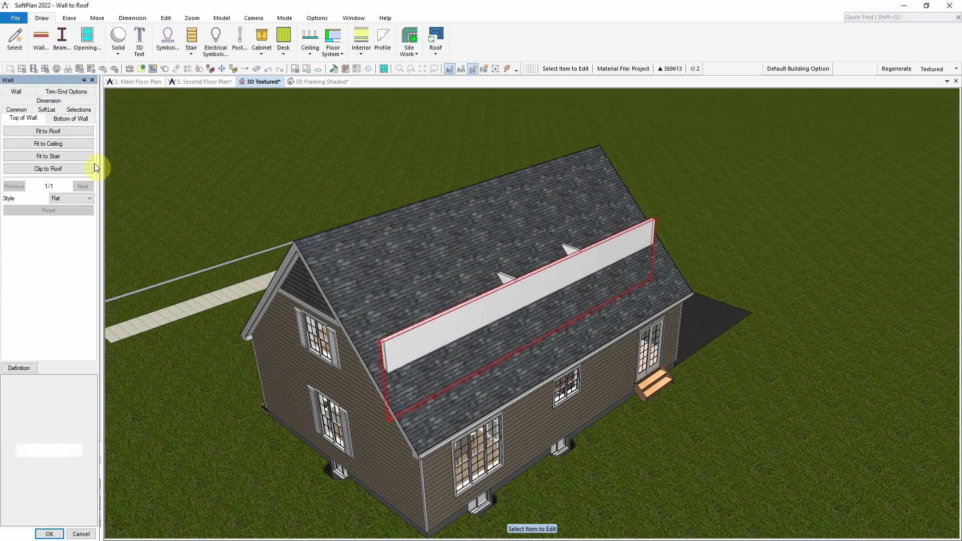
{"action": "left_click", "coordinate": [54, 135]}
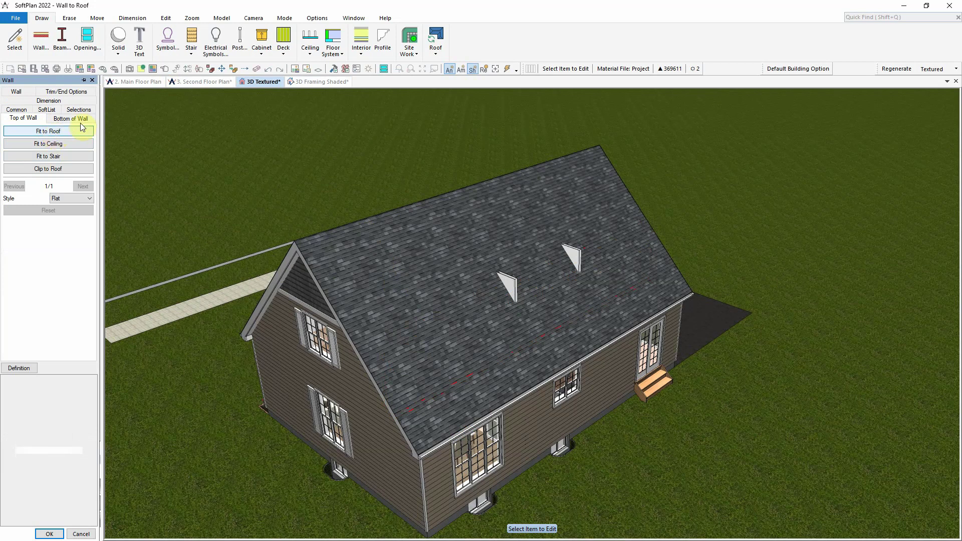
Show the Second Floor Plan on the Ceiling layer.
{"action": "left_click", "coordinate": [188, 83]}
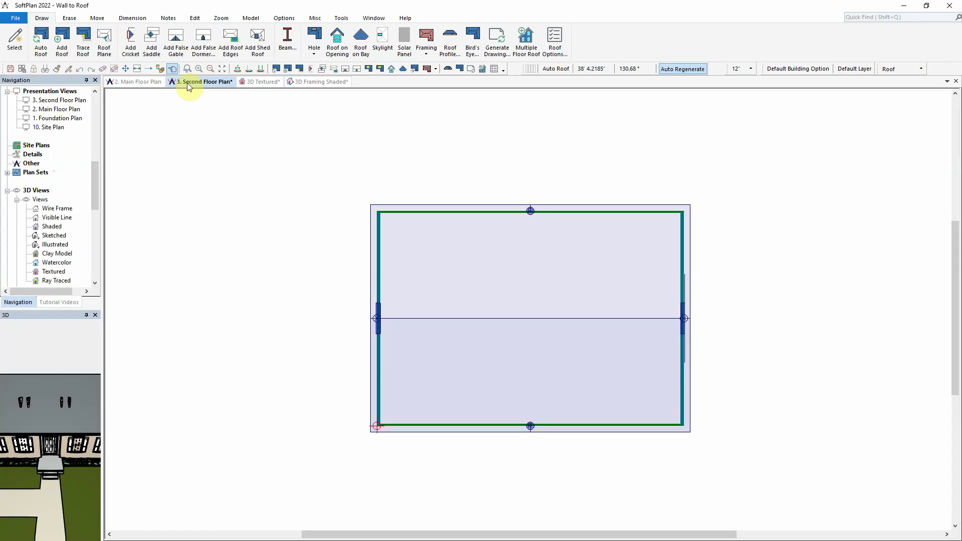
{"action": "left_click", "coordinate": [892, 70]}
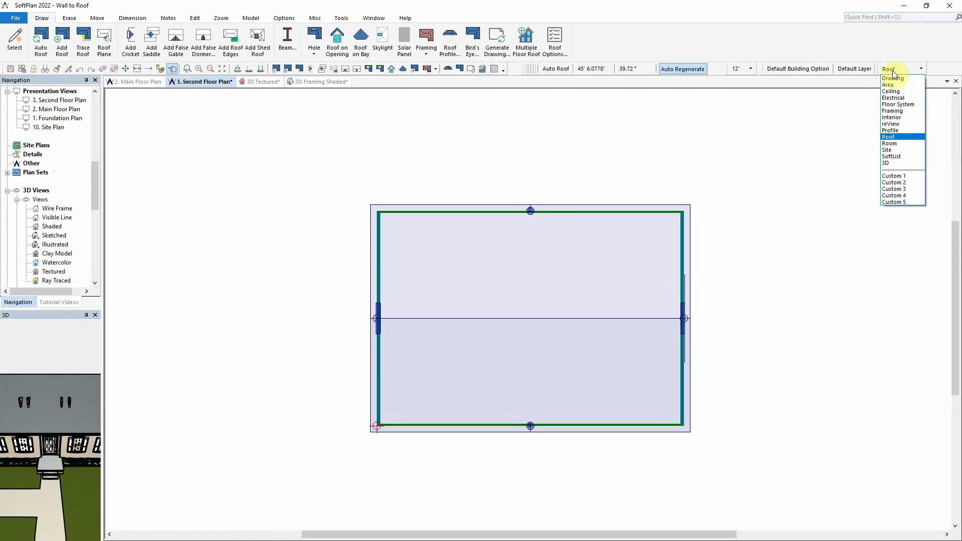
{"action": "left_click", "coordinate": [893, 85]}
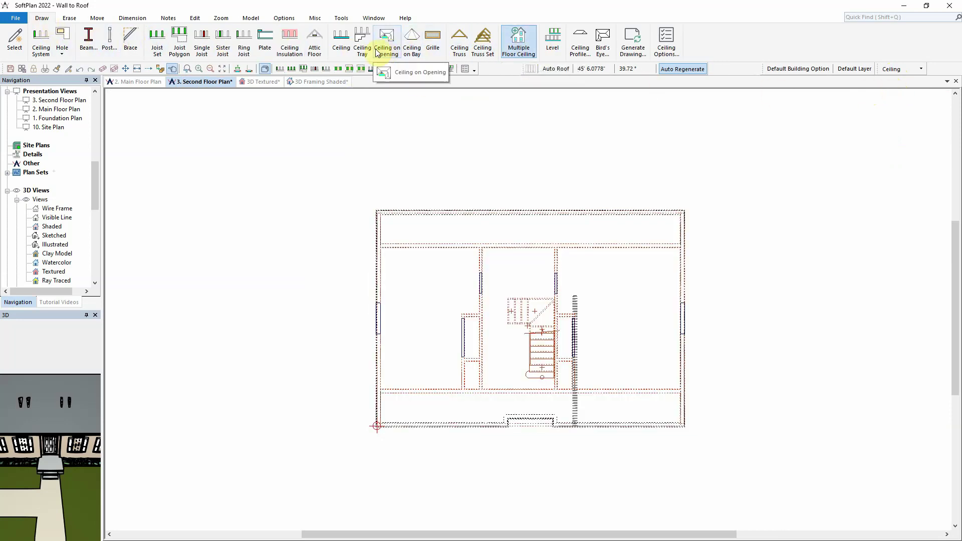
Draw a rectangular ceiling outline around the second floor's main room.
{"action": "left_click", "coordinate": [342, 41]}
{"action": "left_click", "coordinate": [397, 91]}
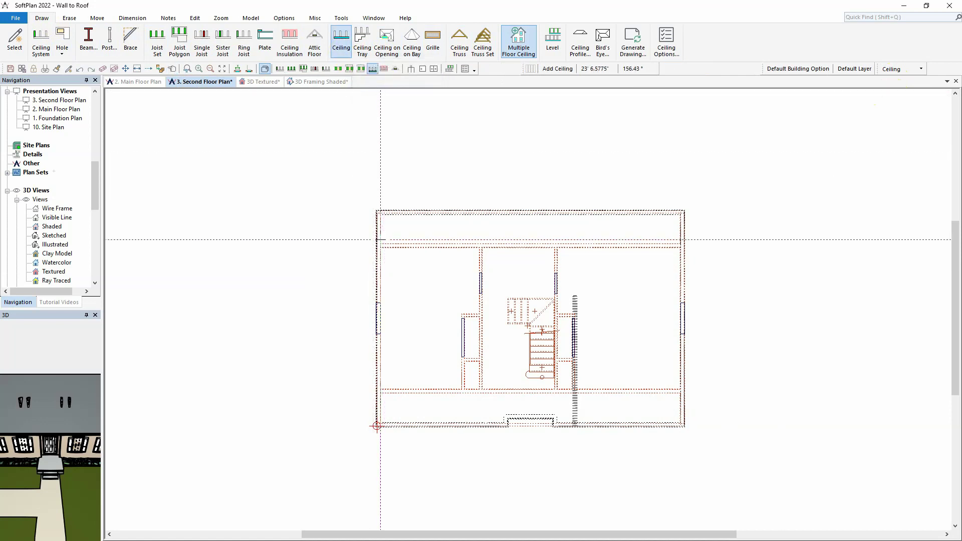
{"action": "left_click", "coordinate": [380, 247]}
{"action": "left_click", "coordinate": [680, 247]}
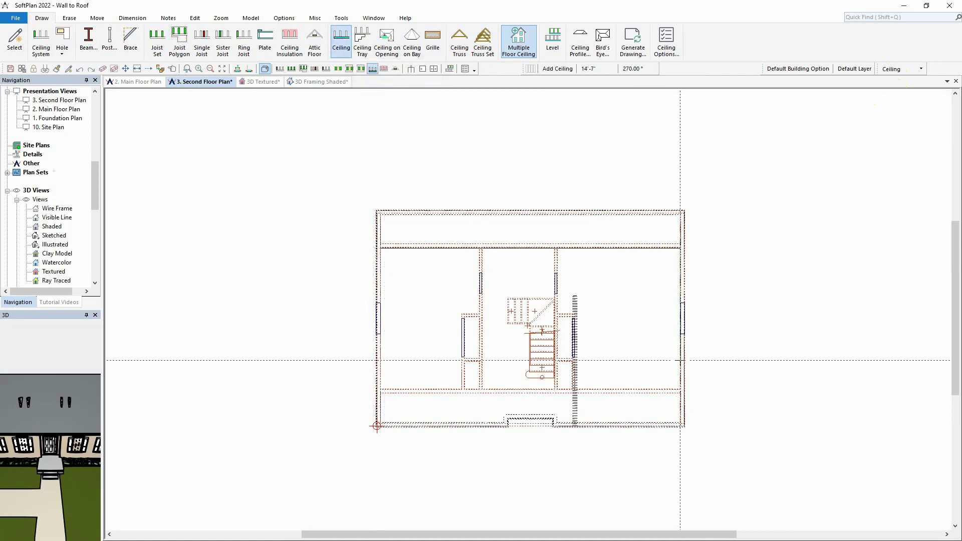
{"action": "left_click", "coordinate": [681, 388]}
{"action": "left_click", "coordinate": [381, 387]}
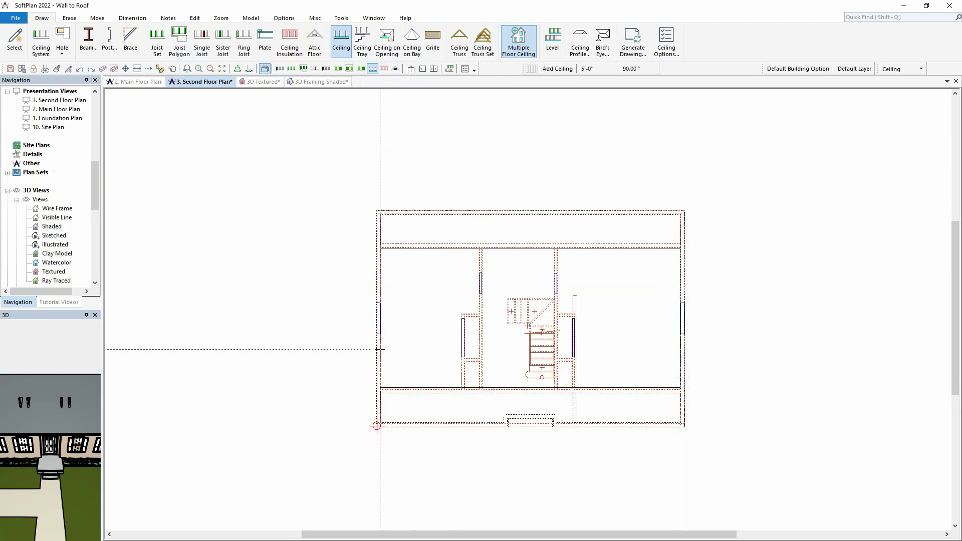
{"action": "left_click", "coordinate": [380, 249]}
Set the new ceiling's pitch to 12".
{"action": "right_click", "coordinate": [434, 285]}
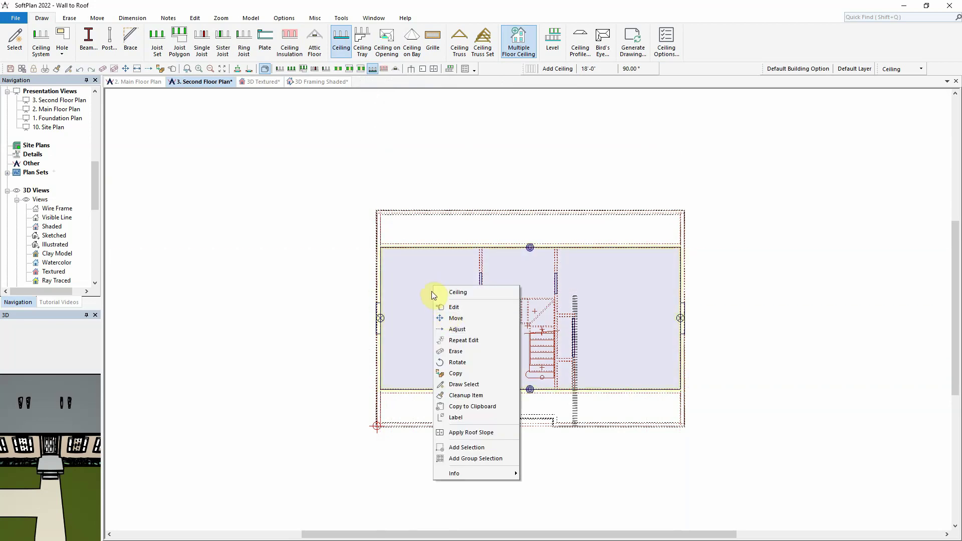
{"action": "left_click", "coordinate": [453, 308]}
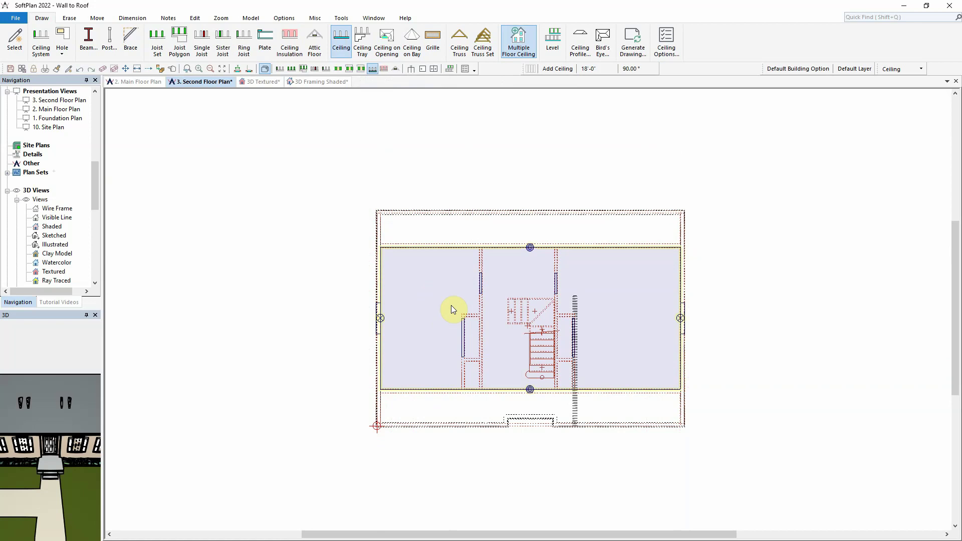
{"action": "left_click", "coordinate": [61, 129]}
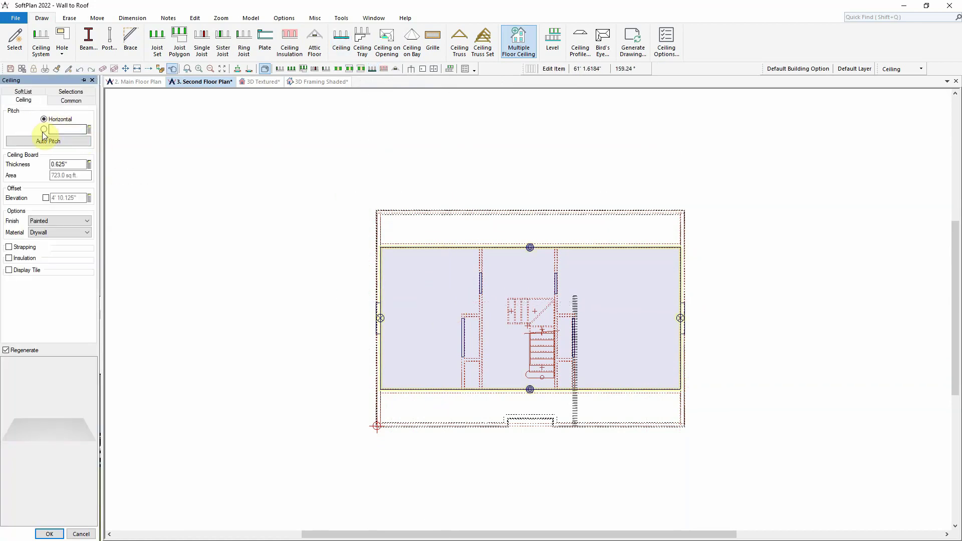
{"action": "type", "text": "12\""}
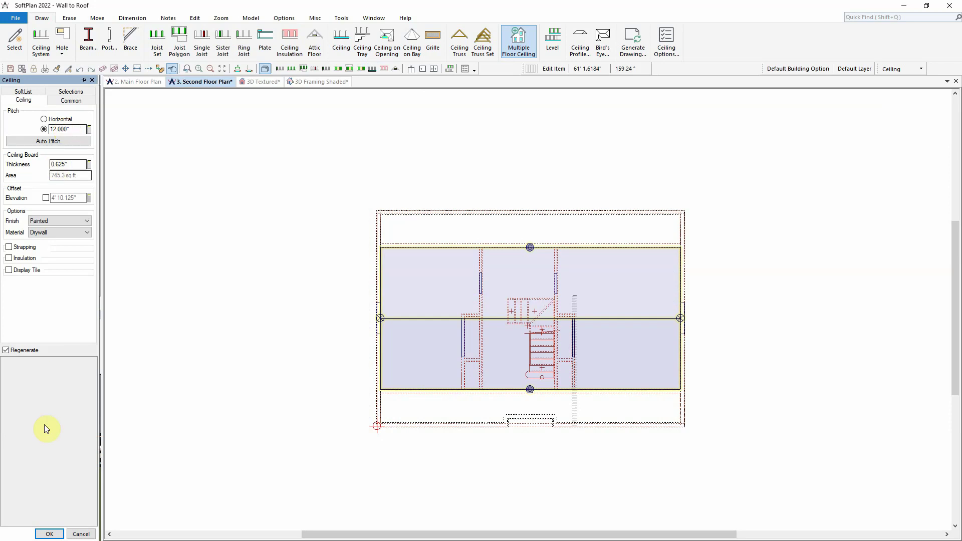
{"action": "left_click", "coordinate": [49, 534]}
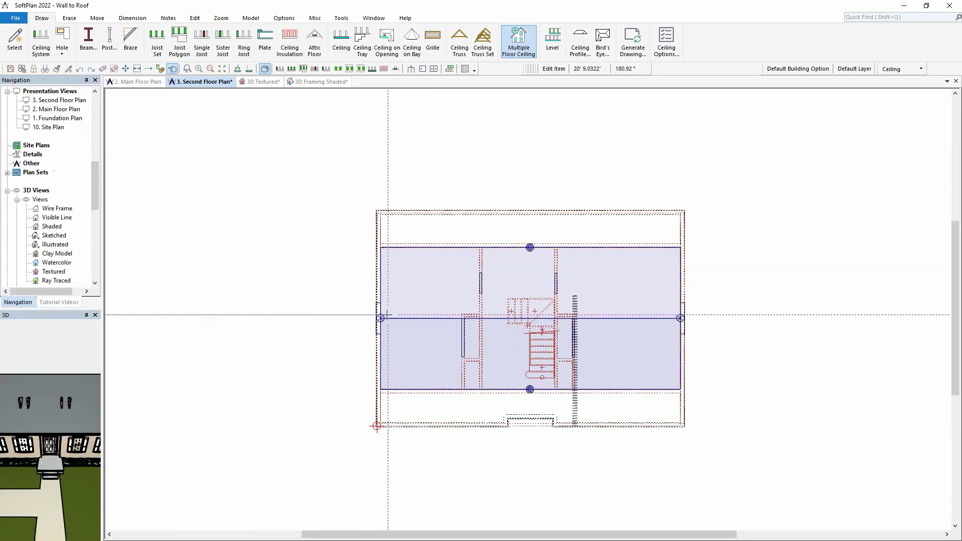
Make the ceiling's top edge a hip, styled as Double Hip with a flat top.
{"action": "right_click", "coordinate": [381, 318]}
{"action": "left_click", "coordinate": [404, 339]}
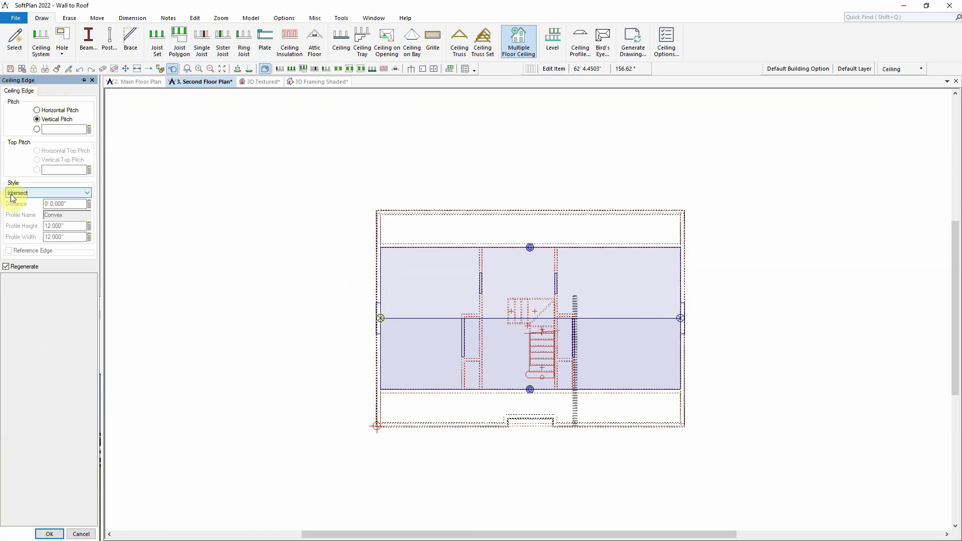
{"action": "right_click", "coordinate": [530, 247]}
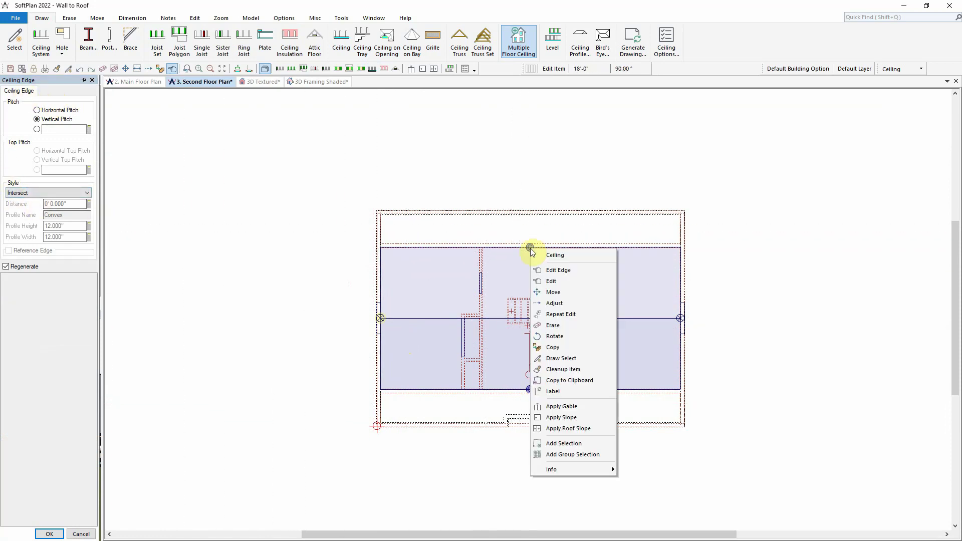
{"action": "left_click", "coordinate": [576, 271]}
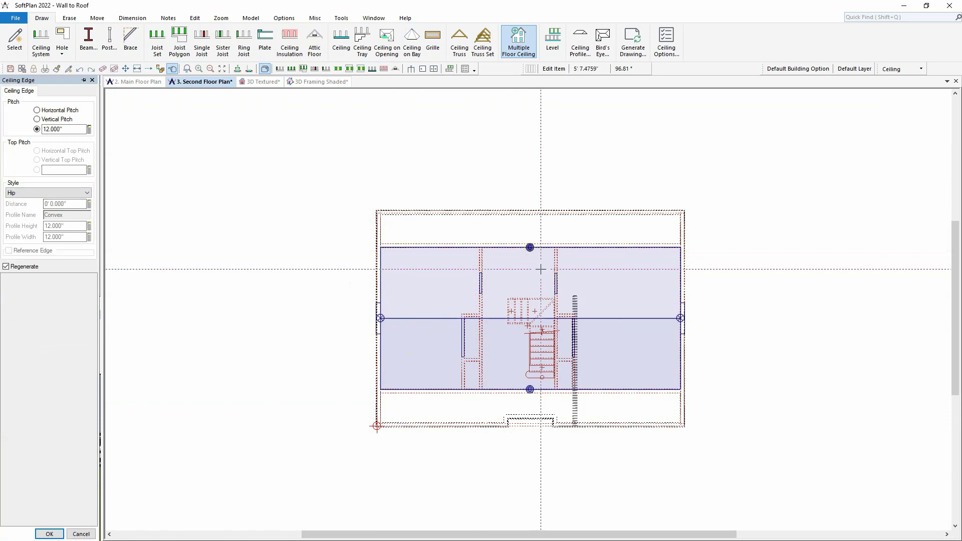
{"action": "left_click", "coordinate": [32, 193]}
{"action": "left_click", "coordinate": [29, 236]}
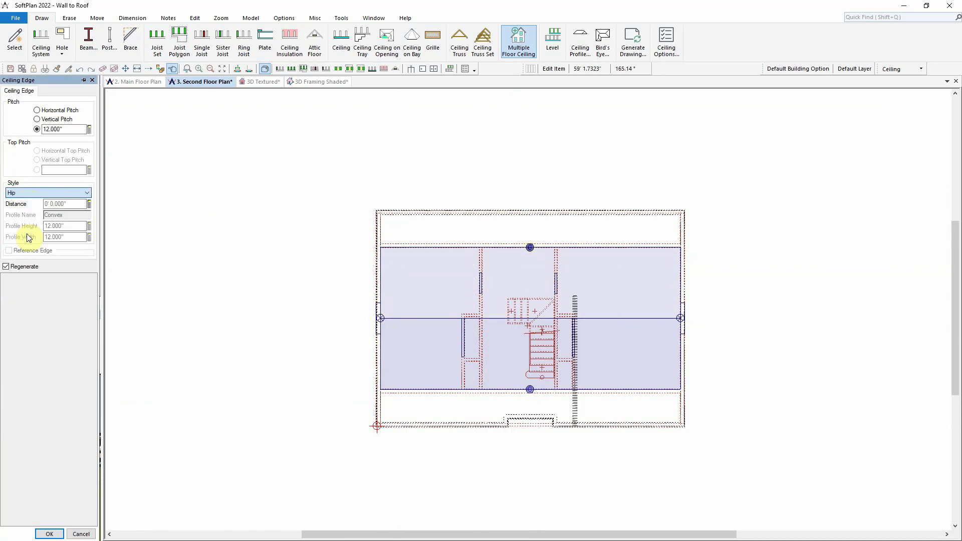
Set the lower pitch to 12" and a horizontal top at 48" (4'0") distance.
{"action": "double_click", "coordinate": [69, 129]}
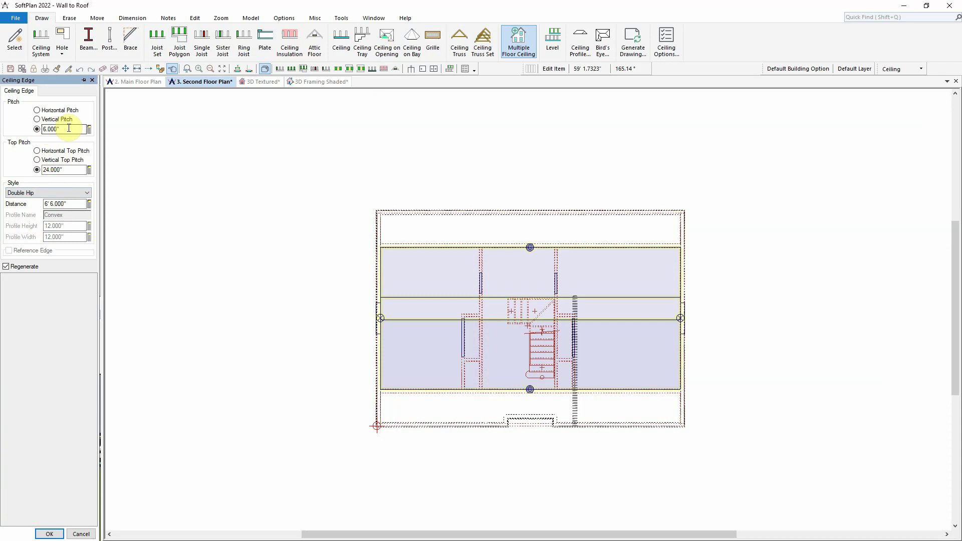
{"action": "type", "text": "12"}
{"action": "key", "text": "Tab"}
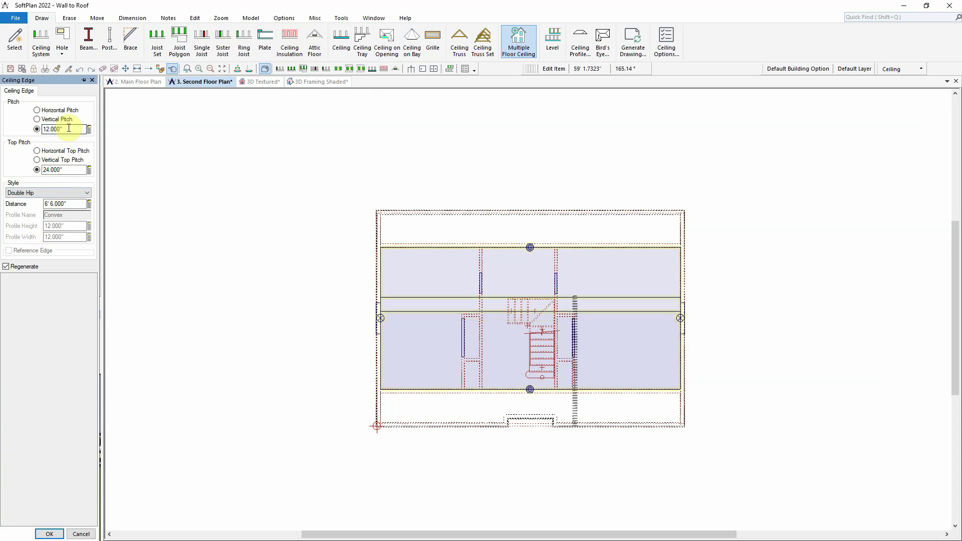
{"action": "left_click", "coordinate": [37, 151]}
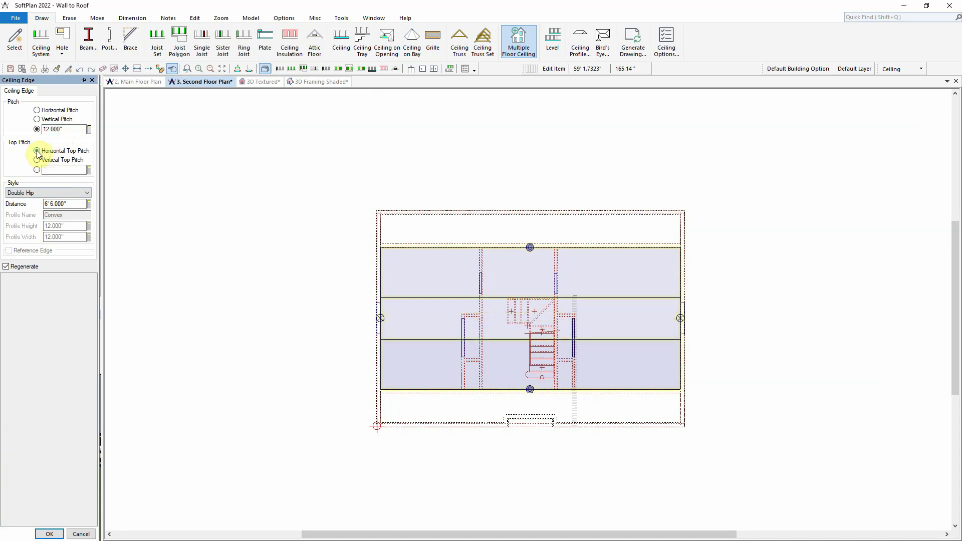
{"action": "left_click", "coordinate": [70, 204]}
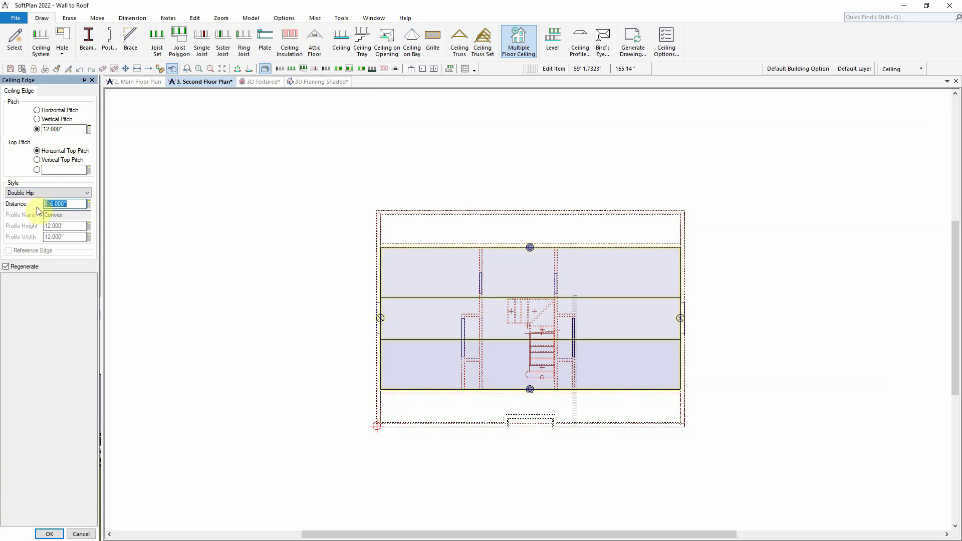
{"action": "type", "text": "48"}
{"action": "key", "text": "Tab"}
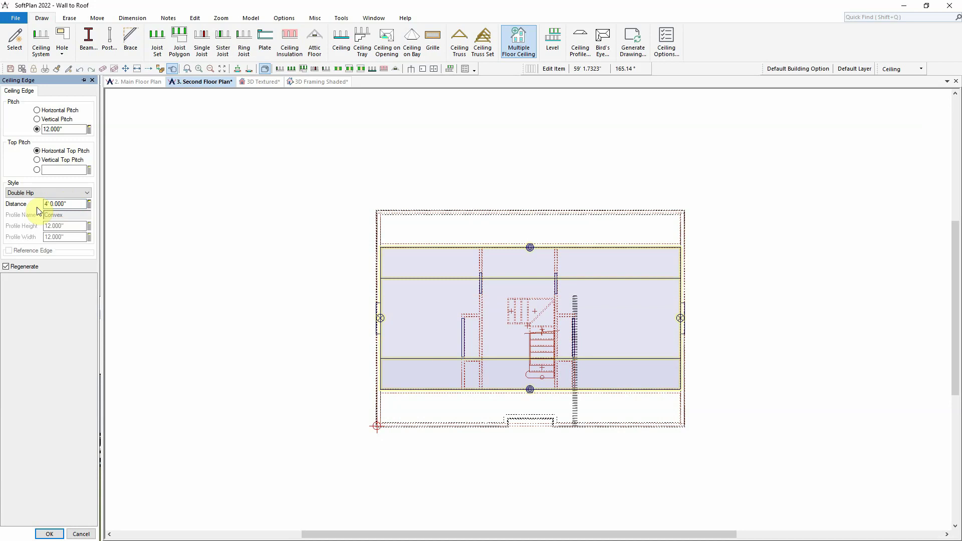
Accept the ceiling edge changes and bring up material settings for the 3D textured view.
{"action": "left_click", "coordinate": [49, 534]}
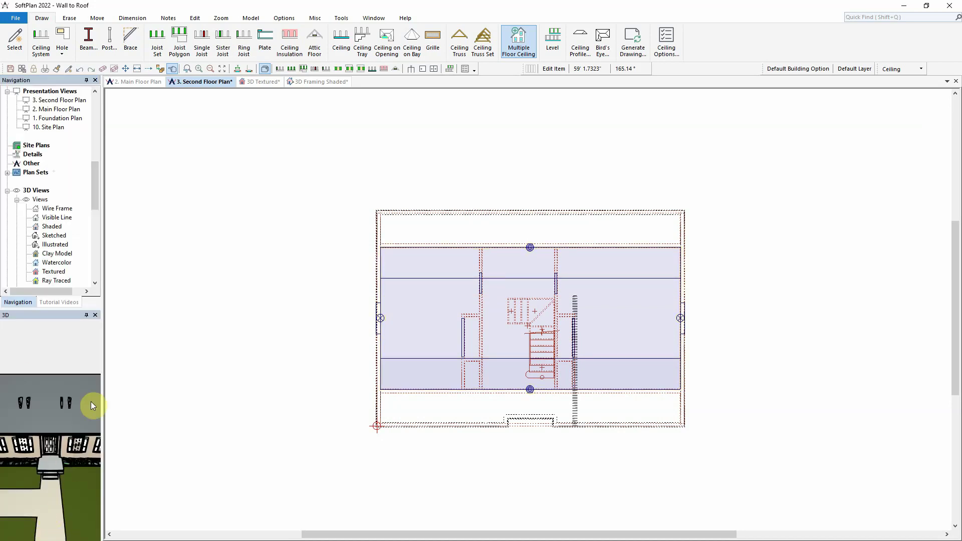
{"action": "left_click", "coordinate": [245, 84]}
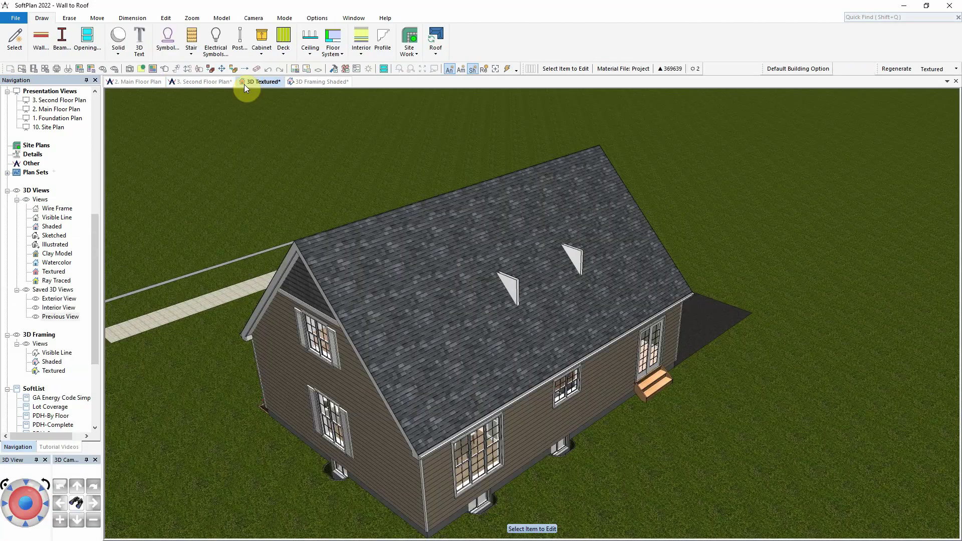
{"action": "left_click", "coordinate": [304, 20]}
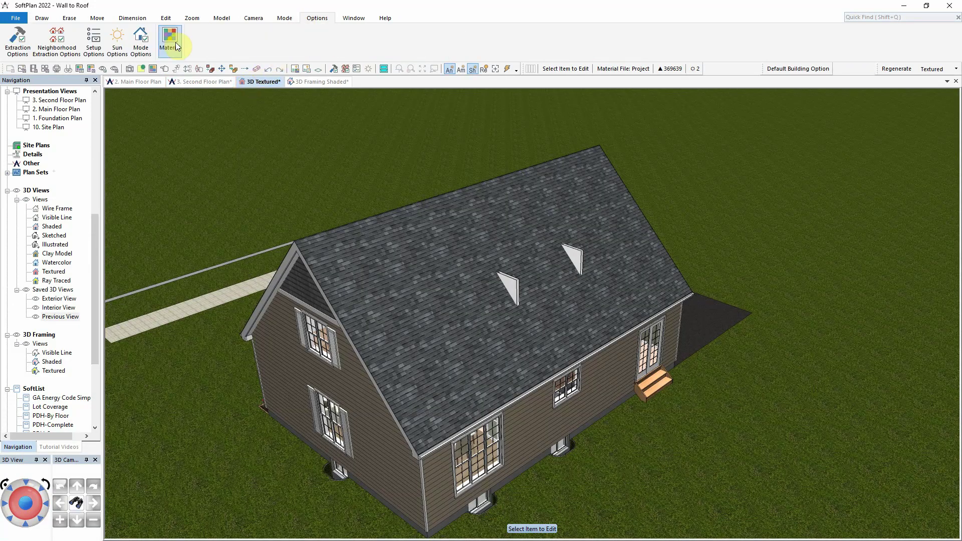
{"action": "left_click", "coordinate": [170, 39]}
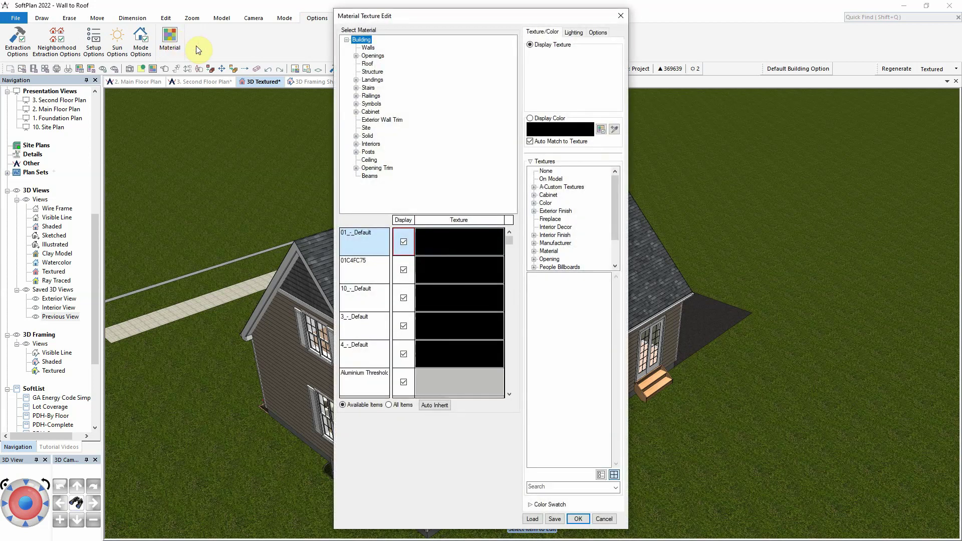
Hide the Asphalt Shingles roof material and turn the model to view the sloped ceiling.
{"action": "left_click", "coordinate": [366, 64]}
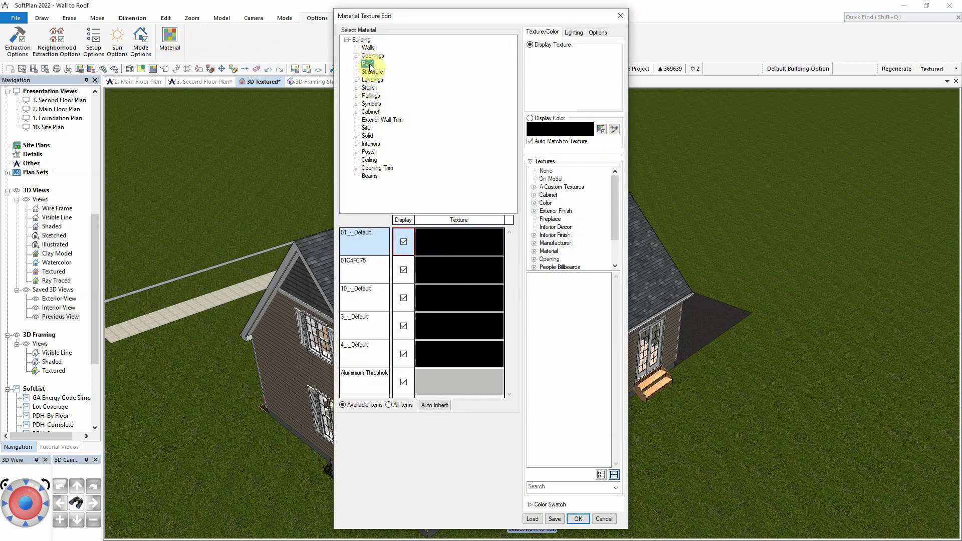
{"action": "left_click", "coordinate": [405, 240]}
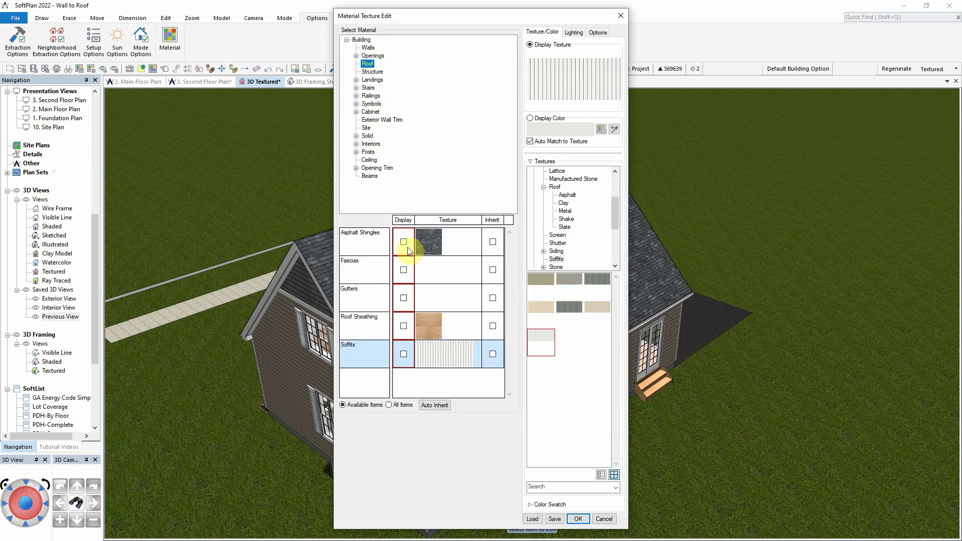
{"action": "left_click", "coordinate": [578, 519]}
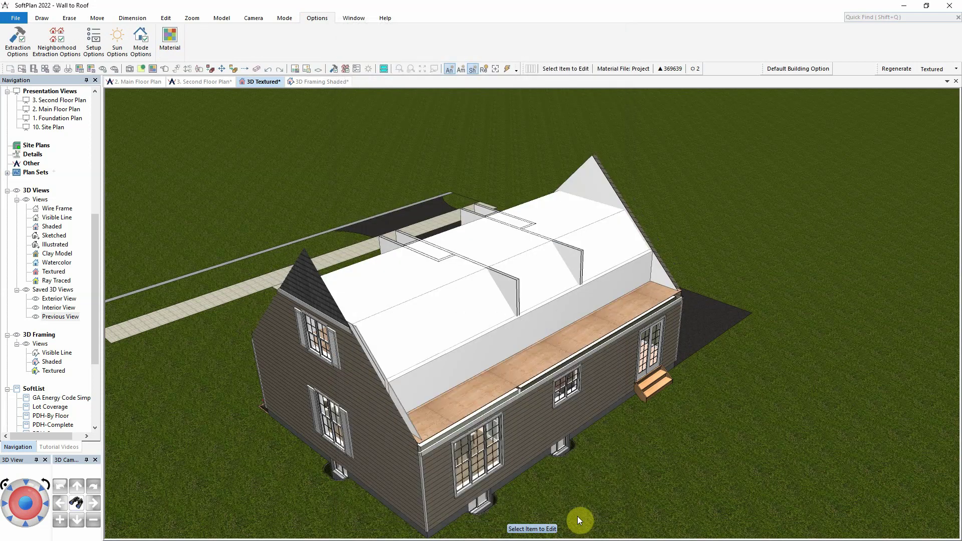
{"action": "left_click_drag", "start_coordinate": [457, 275], "coordinate": [457, 311]}
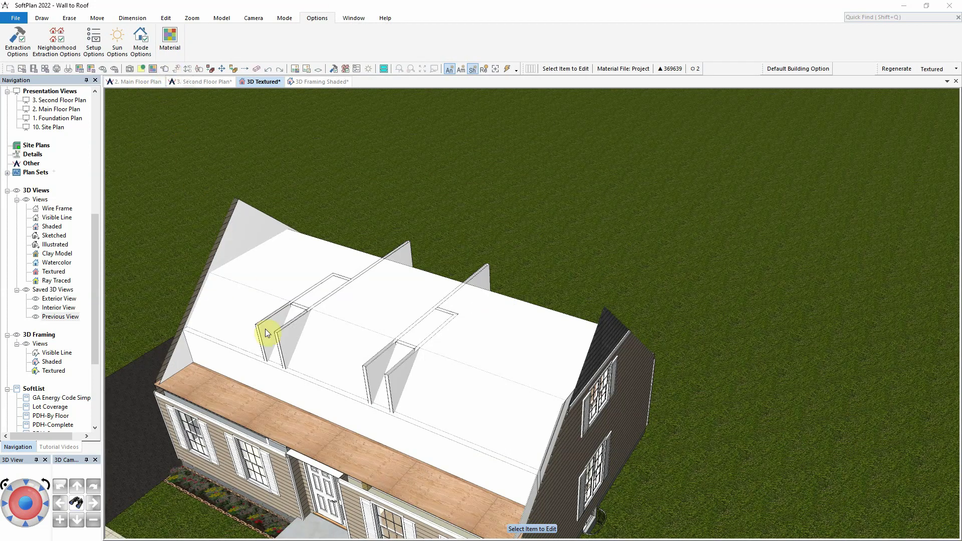
Fit the tops of the first two partition walls to the sloped ceiling.
{"action": "right_click", "coordinate": [292, 332]}
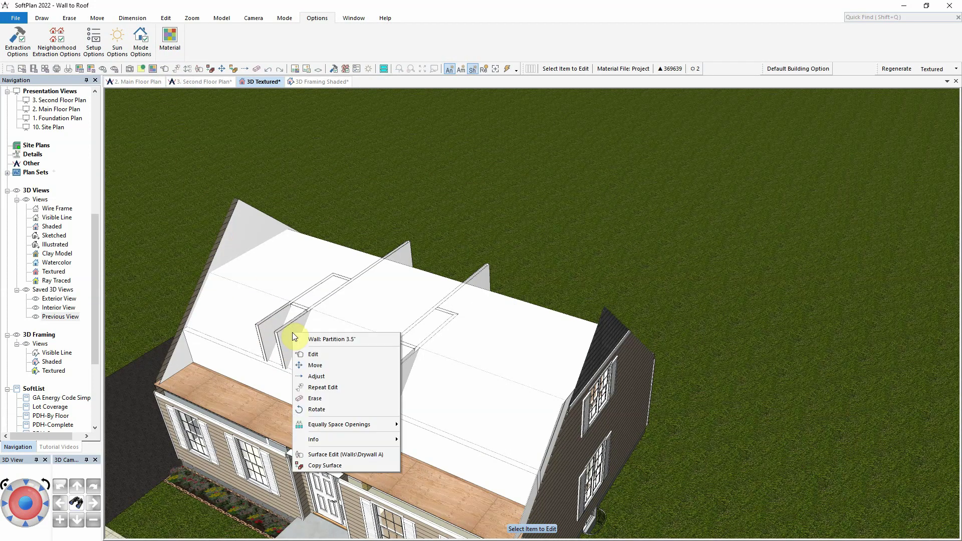
{"action": "left_click", "coordinate": [316, 356]}
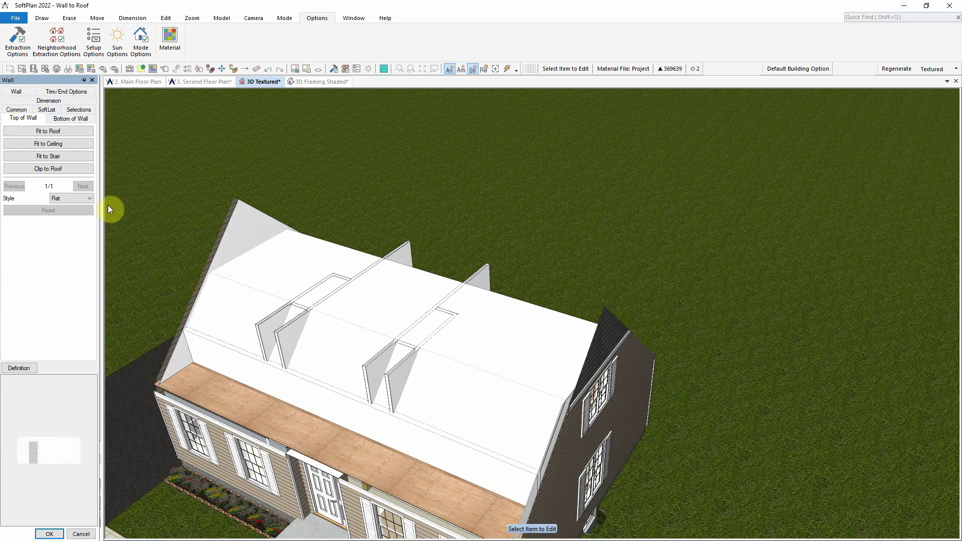
{"action": "left_click", "coordinate": [65, 131]}
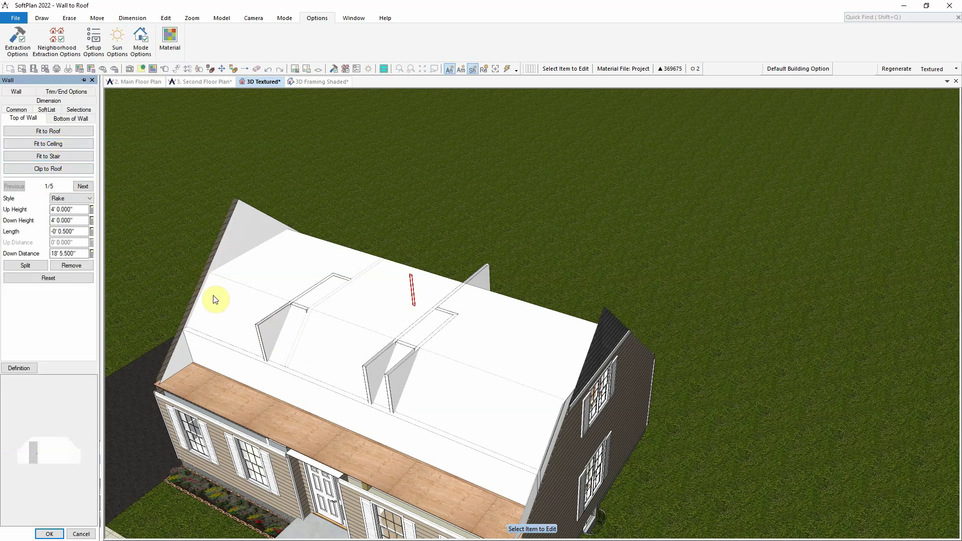
{"action": "right_click", "coordinate": [263, 328]}
{"action": "left_click", "coordinate": [283, 350]}
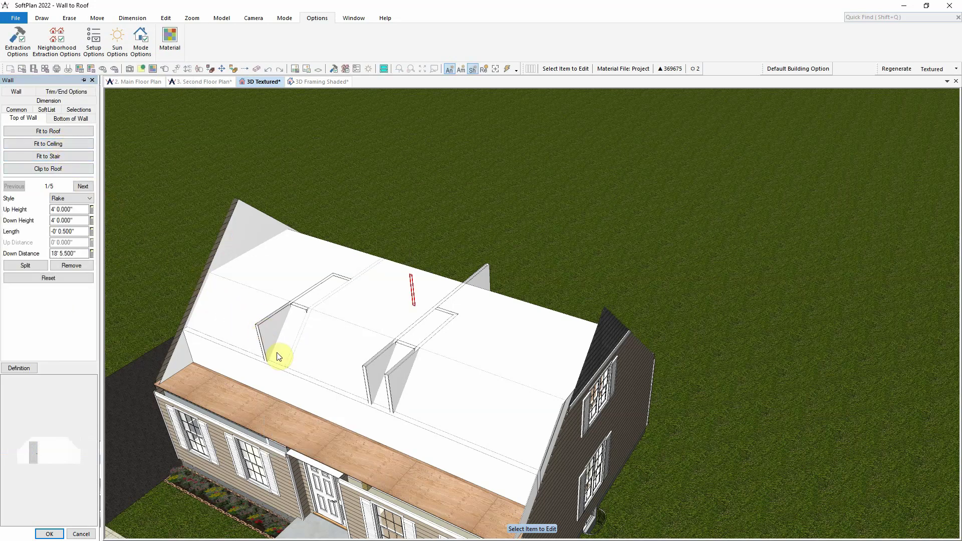
{"action": "left_click", "coordinate": [53, 131]}
Fit the tops of the remaining two partition walls to the ceiling.
{"action": "right_click", "coordinate": [370, 373]}
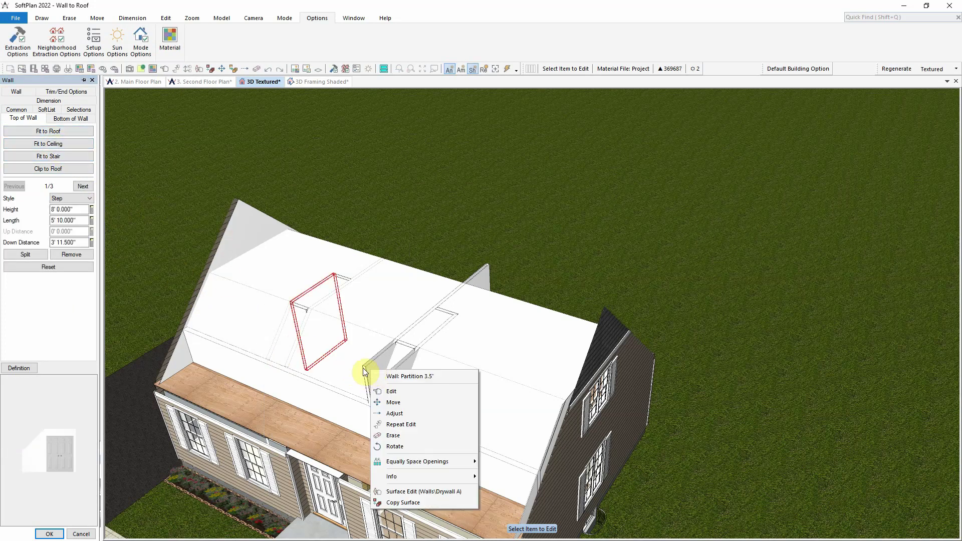
{"action": "left_click", "coordinate": [396, 391]}
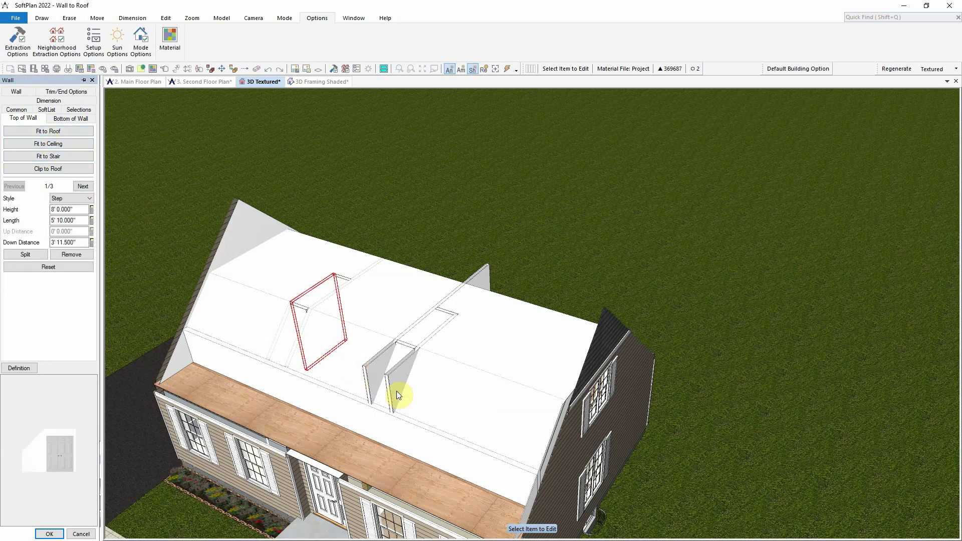
{"action": "left_click", "coordinate": [65, 167]}
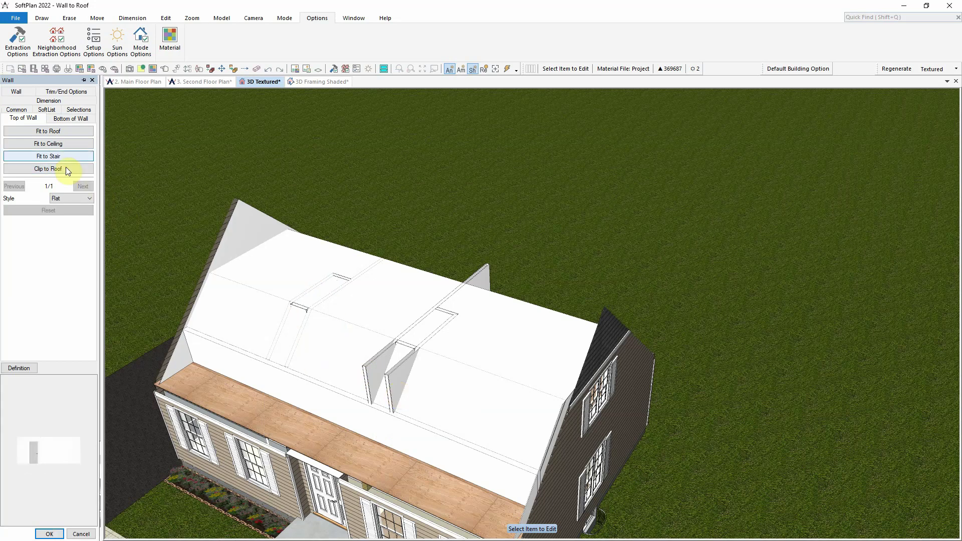
{"action": "left_click", "coordinate": [57, 143]}
{"action": "right_click", "coordinate": [393, 384]}
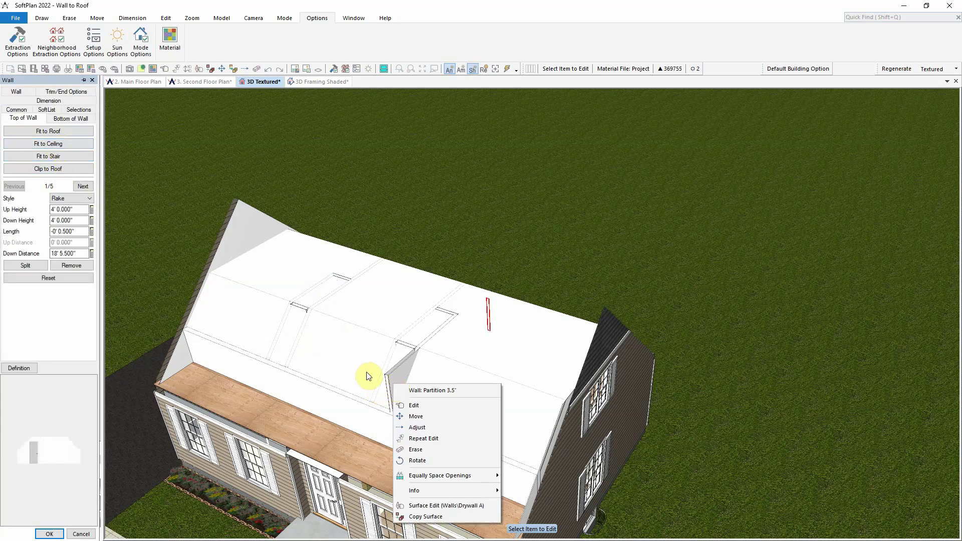
{"action": "left_click", "coordinate": [414, 405]}
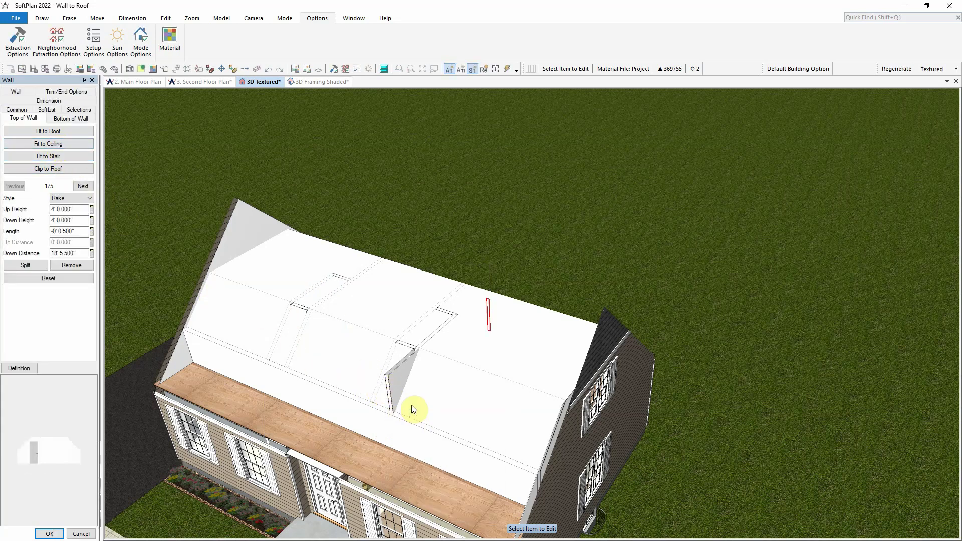
{"action": "left_click", "coordinate": [69, 145]}
{"action": "left_click", "coordinate": [305, 82]}
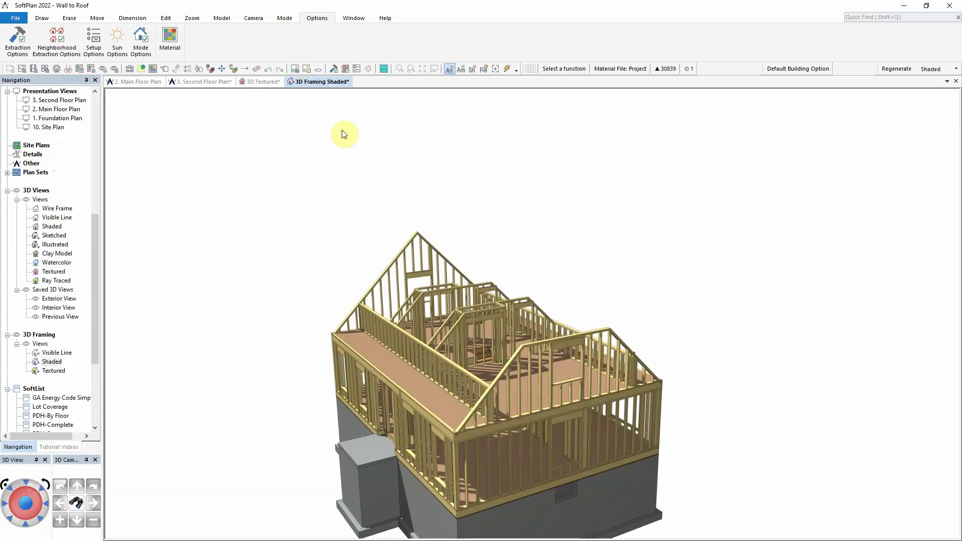
{"action": "left_click_drag", "start_coordinate": [472, 303], "coordinate": [491, 307]}
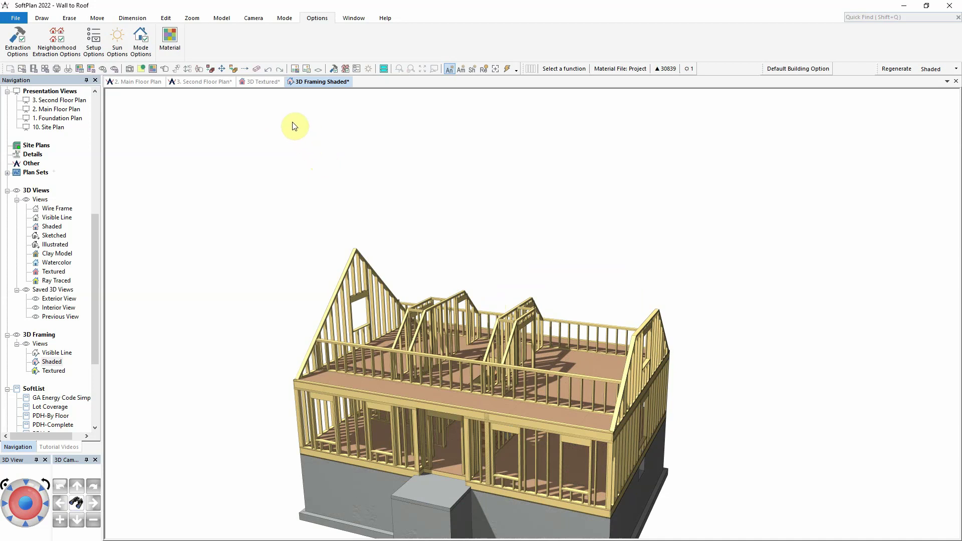
{"action": "left_click", "coordinate": [264, 81]}
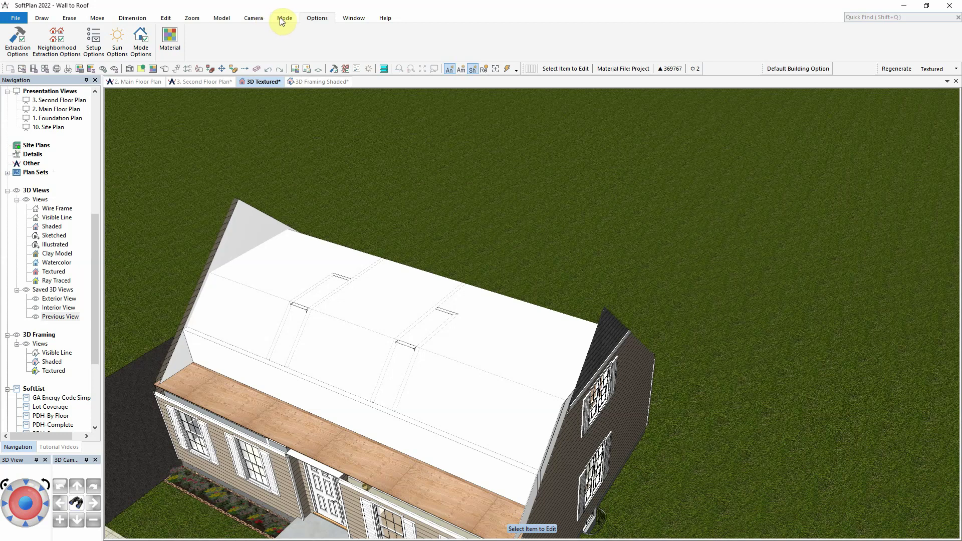
Place the 3D camera in the main-floor ENTRY room, facing the staircase.
{"action": "left_click", "coordinate": [254, 18]}
{"action": "left_click", "coordinate": [45, 41]}
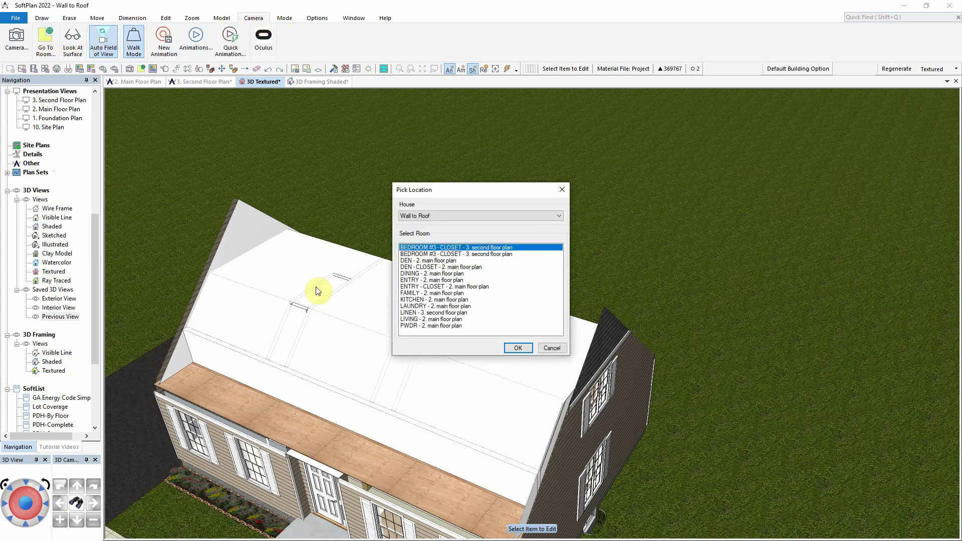
{"action": "left_click", "coordinate": [424, 280]}
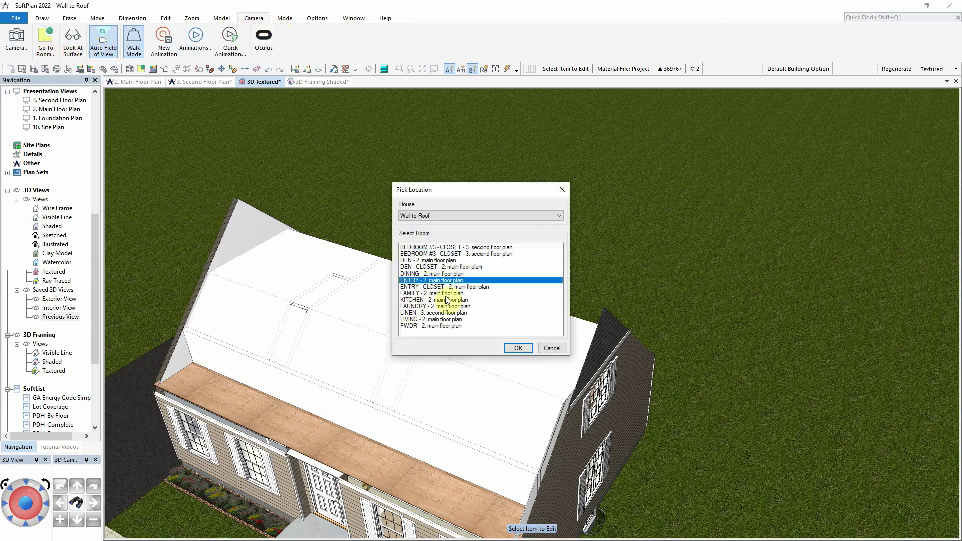
{"action": "left_click", "coordinate": [527, 347]}
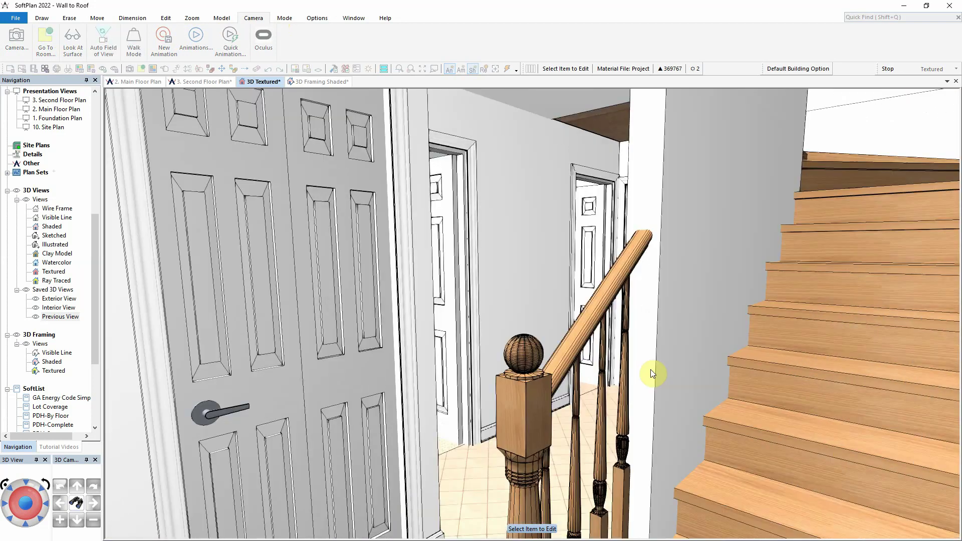
{"action": "left_click", "coordinate": [699, 341]}
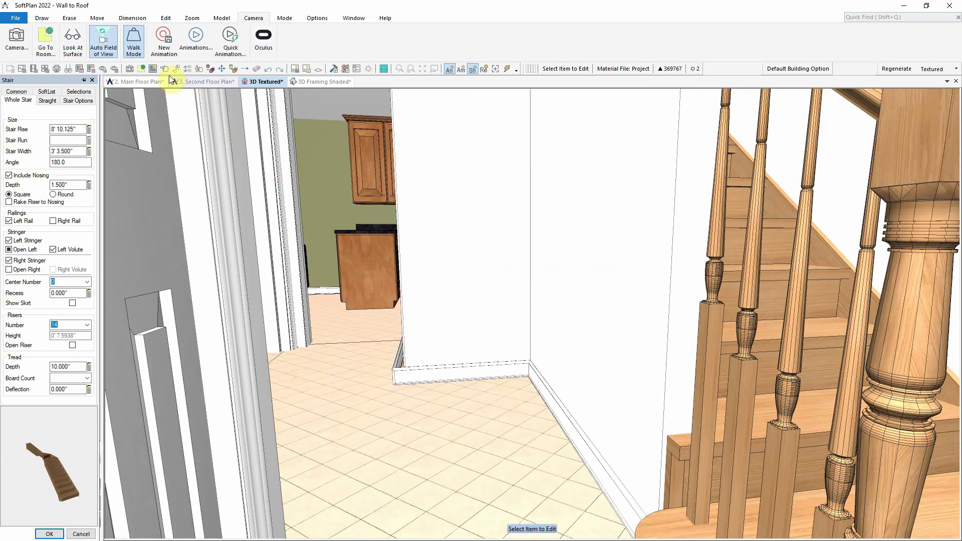
Set the top of the wall beneath the stair to Fit to Stair.
{"action": "left_click", "coordinate": [166, 68]}
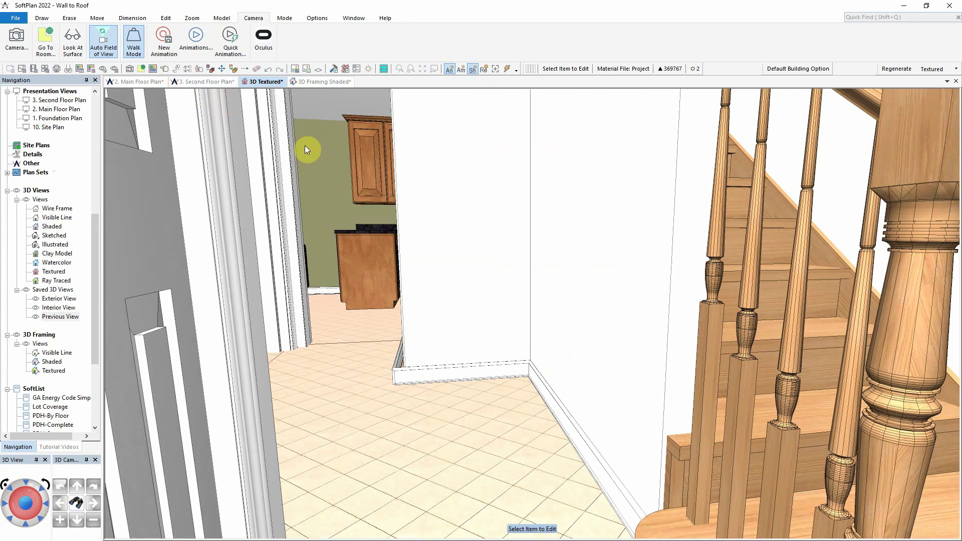
{"action": "left_click", "coordinate": [616, 279]}
{"action": "left_click", "coordinate": [31, 101]}
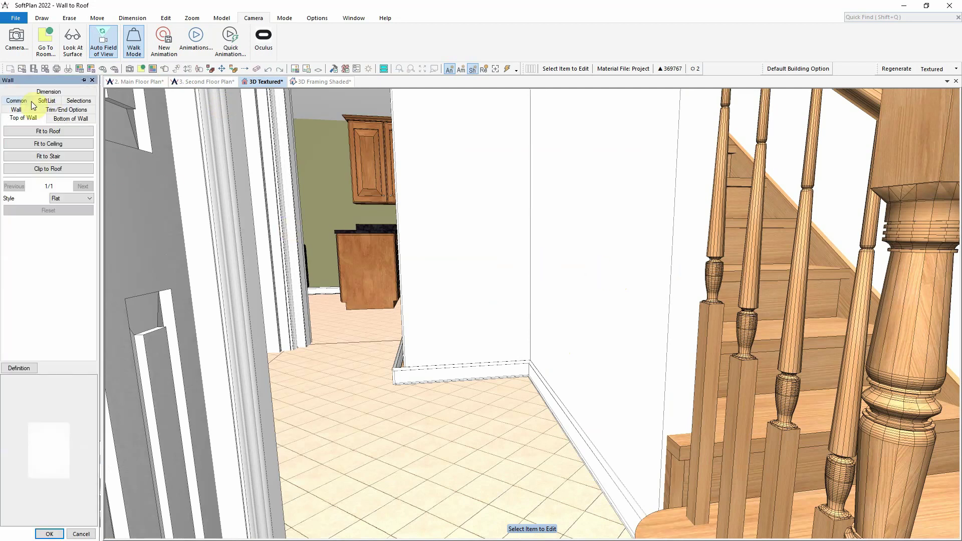
{"action": "left_click", "coordinate": [43, 158]}
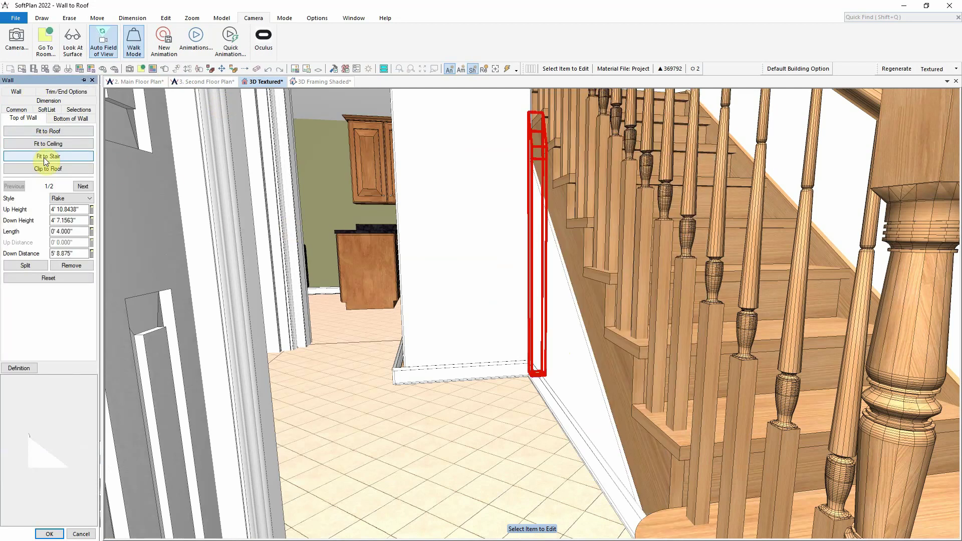
{"action": "left_click", "coordinate": [50, 534]}
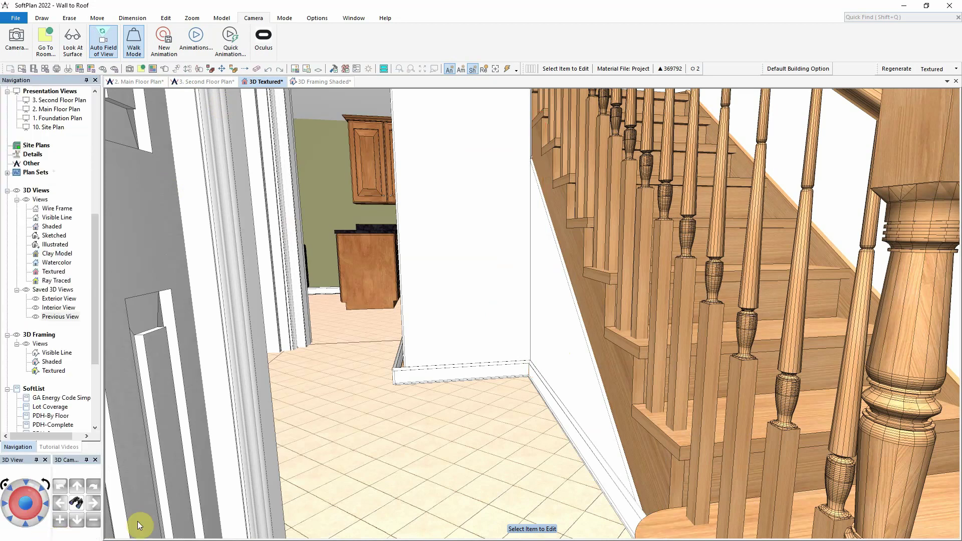